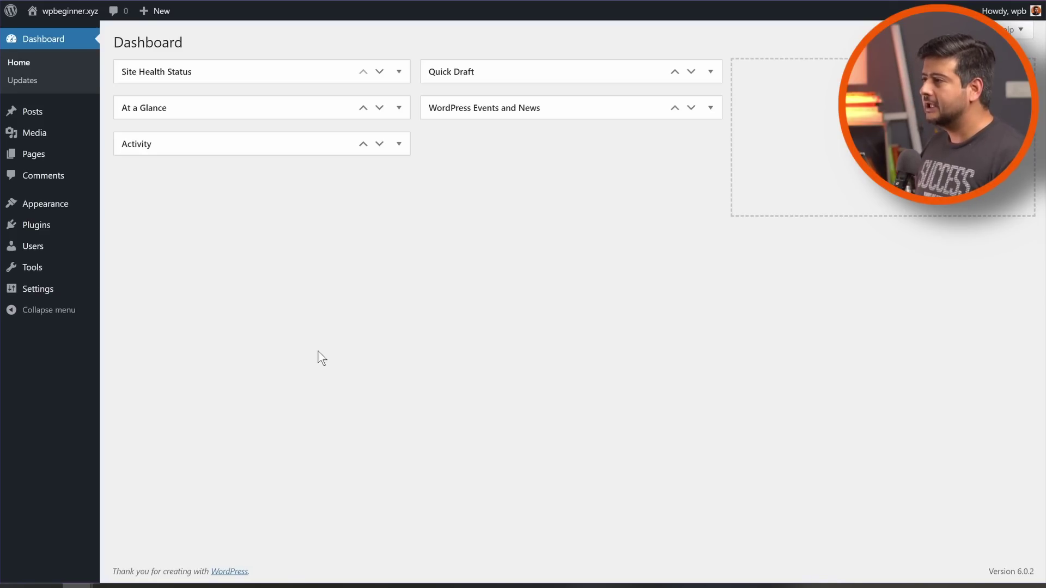
- Check the list of pages, open the Reading settings and review the post listing on the live homepage
{"action": "left_click", "coordinate": [59, 152]}
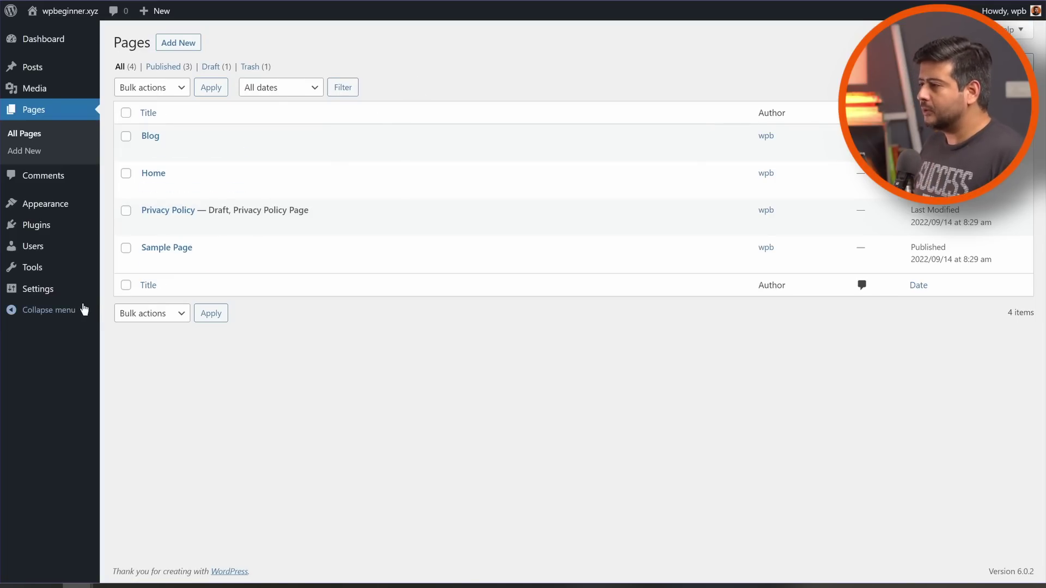
{"action": "mouse_move", "coordinate": [30, 292]}
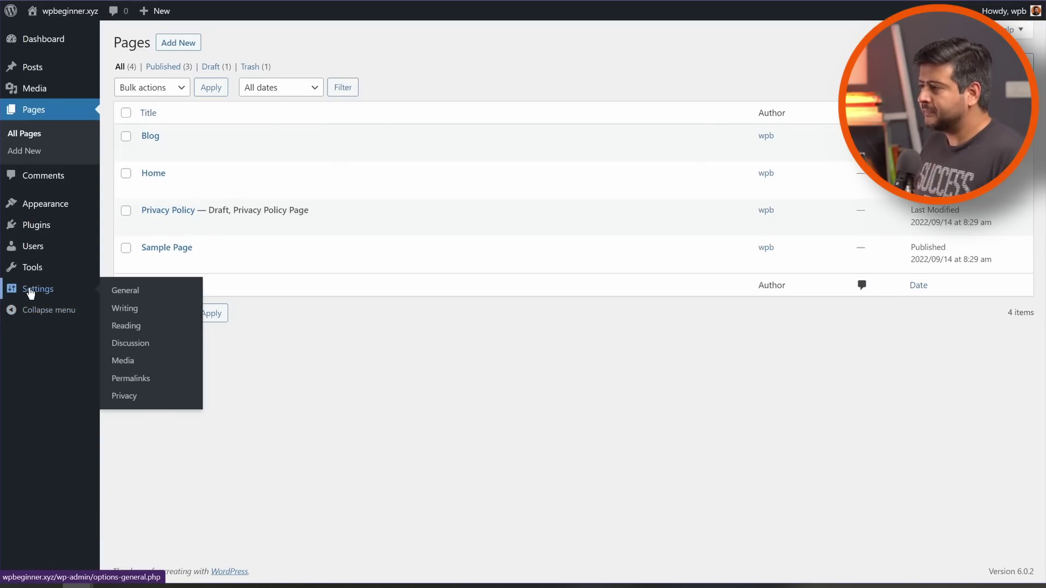
{"action": "left_click", "coordinate": [139, 329]}
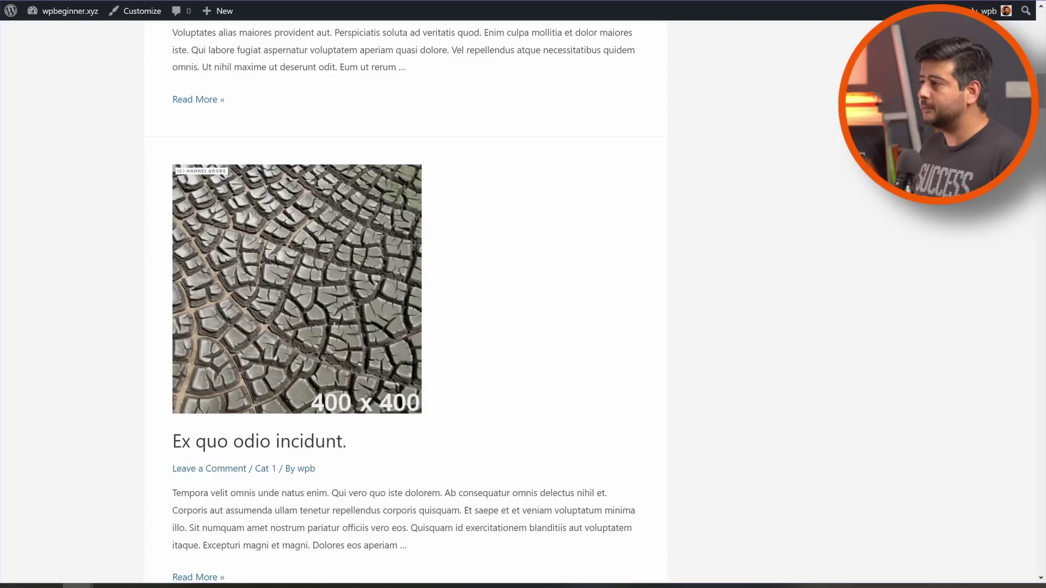
{"action": "scroll", "coordinate": [142, 173], "scroll_direction": "up", "scroll_amount": 12}
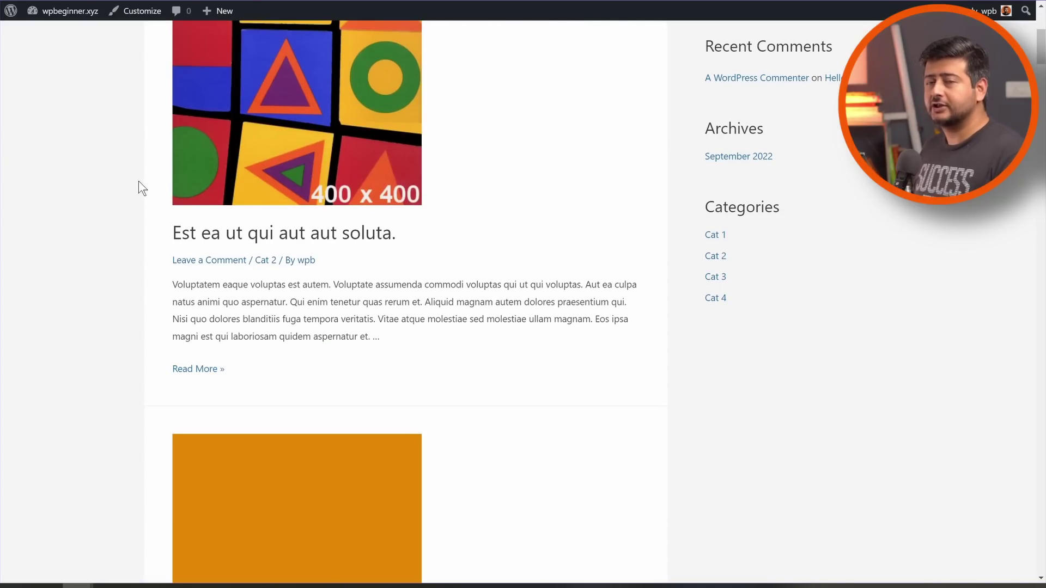
{"action": "scroll", "coordinate": [139, 181], "scroll_direction": "up", "scroll_amount": 5}
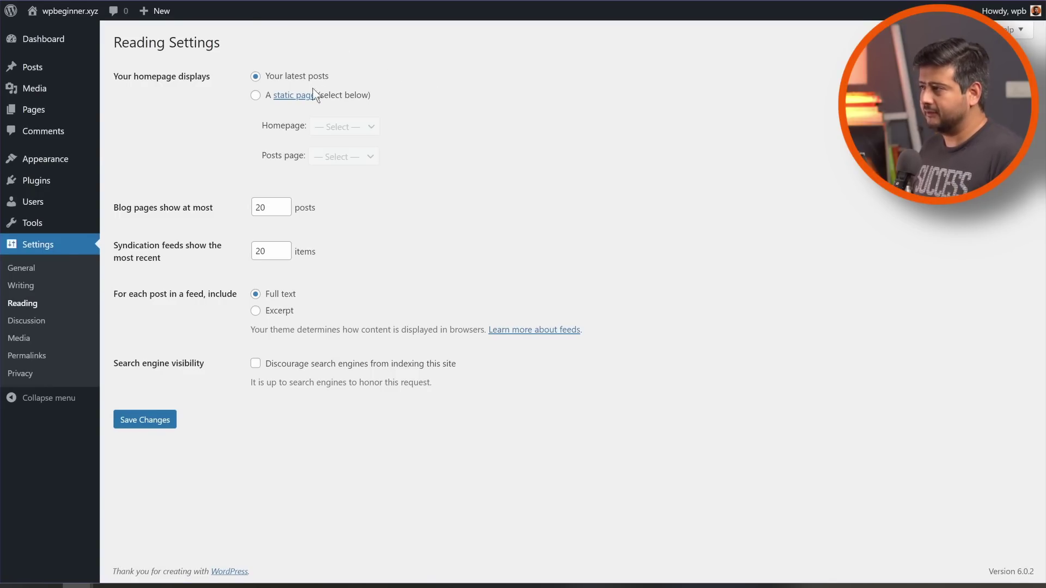
- Make the homepage display a static page, using Home as the homepage and Blog as the posts page
{"action": "left_click", "coordinate": [255, 95]}
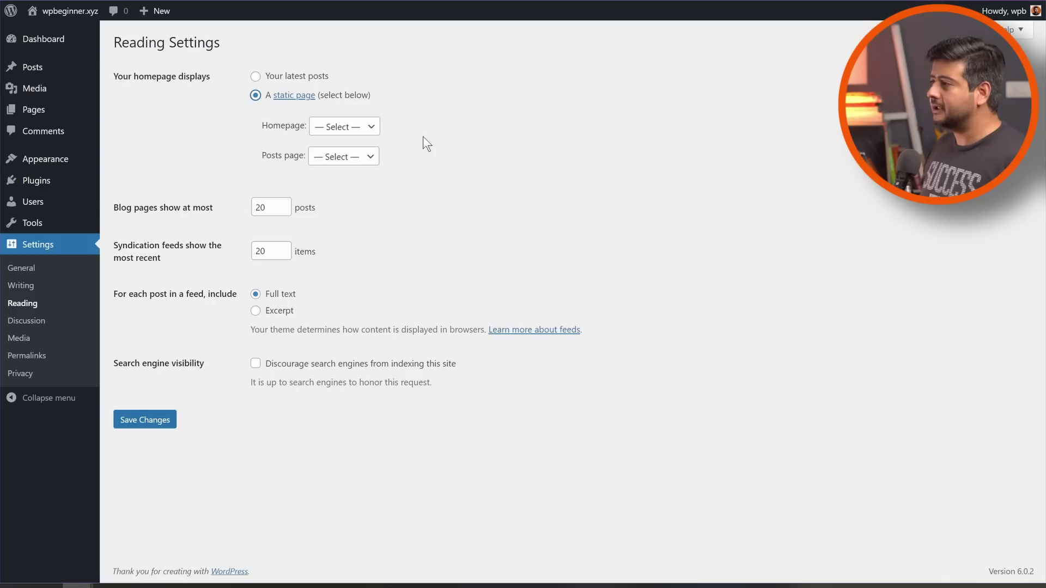
{"action": "left_click", "coordinate": [359, 130]}
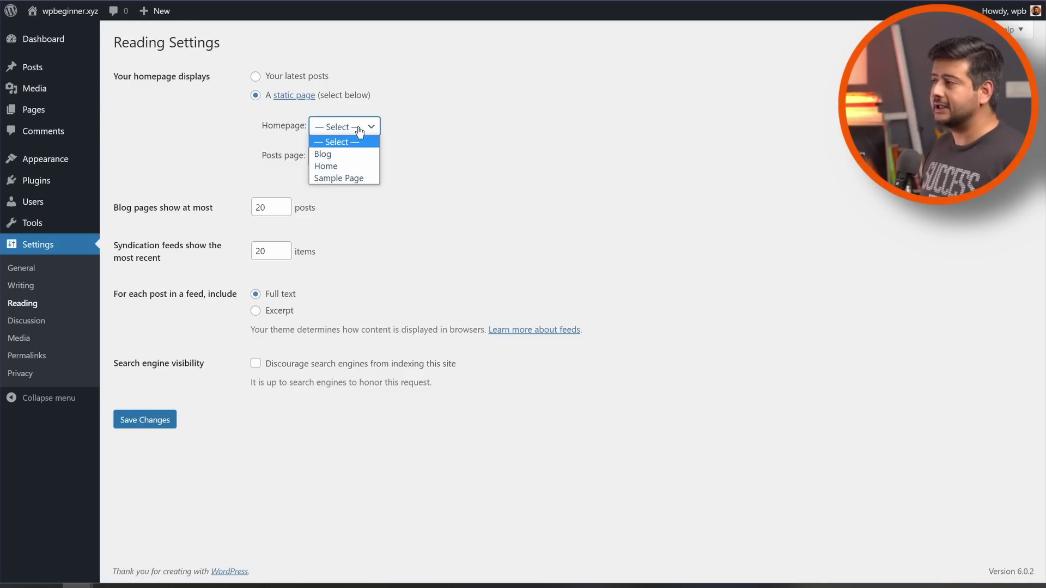
{"action": "left_click", "coordinate": [344, 164]}
{"action": "left_click", "coordinate": [480, 126]}
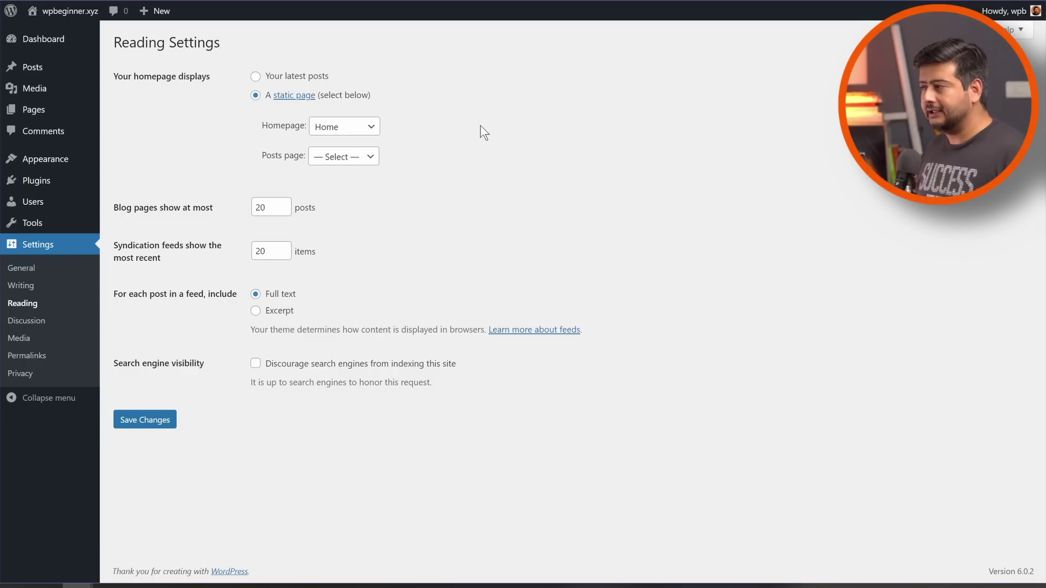
{"action": "left_click", "coordinate": [374, 162]}
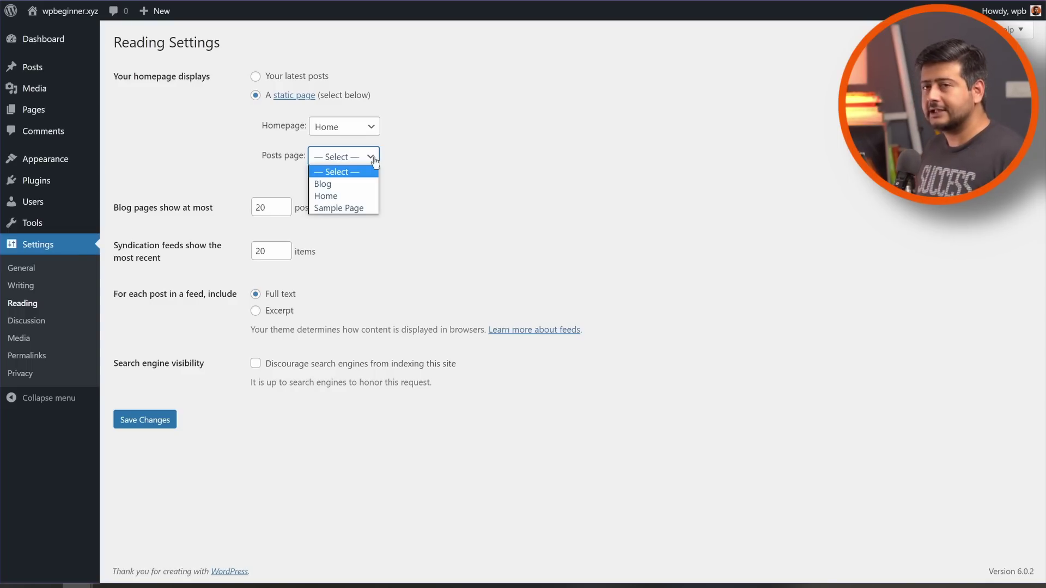
{"action": "left_click", "coordinate": [345, 183]}
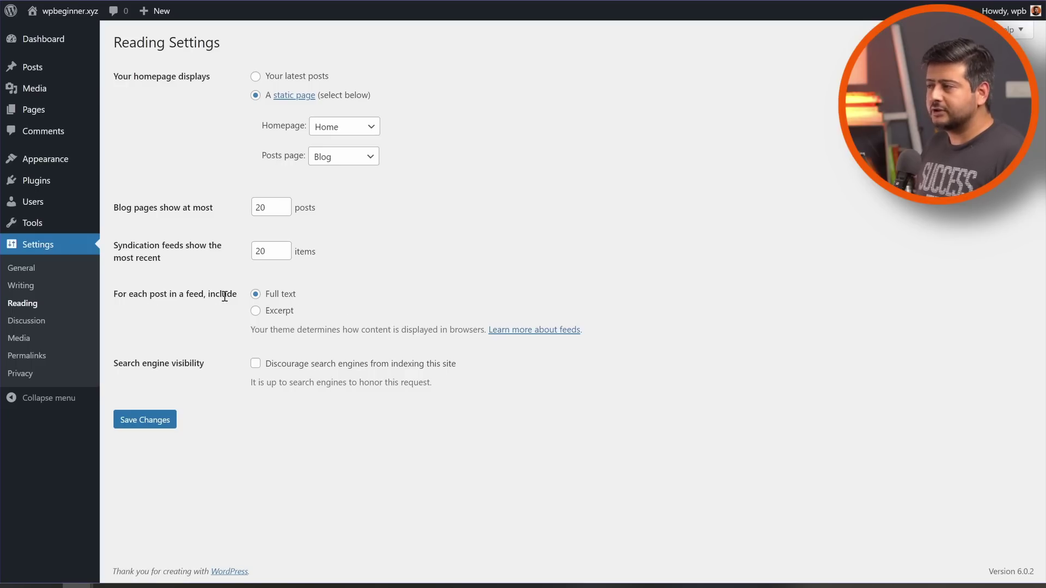
- Include only an excerpt for each post in the feed and save the reading settings
{"action": "left_click", "coordinate": [255, 310]}
{"action": "left_click", "coordinate": [435, 250]}
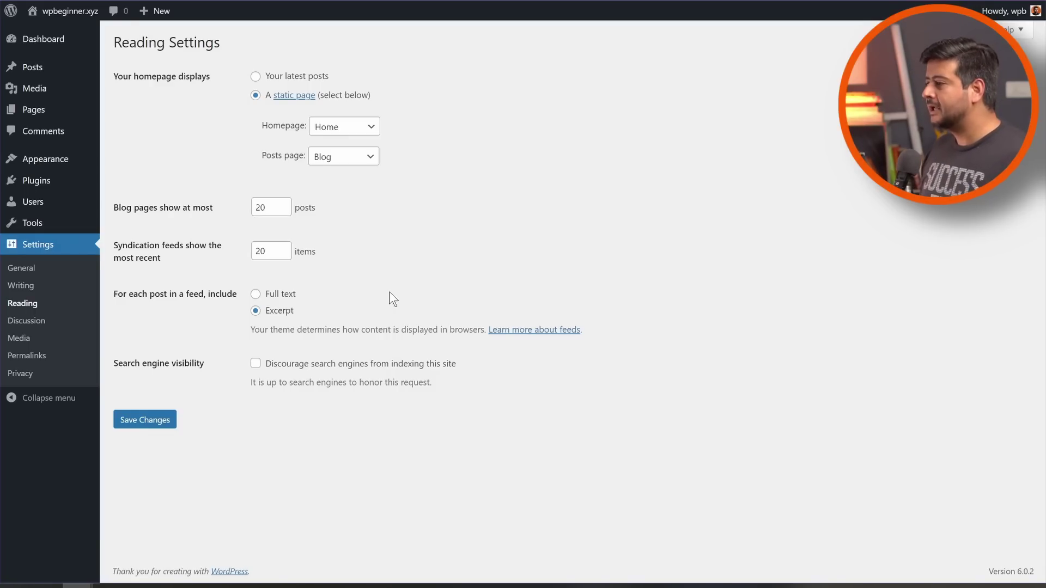
{"action": "left_click", "coordinate": [170, 423]}
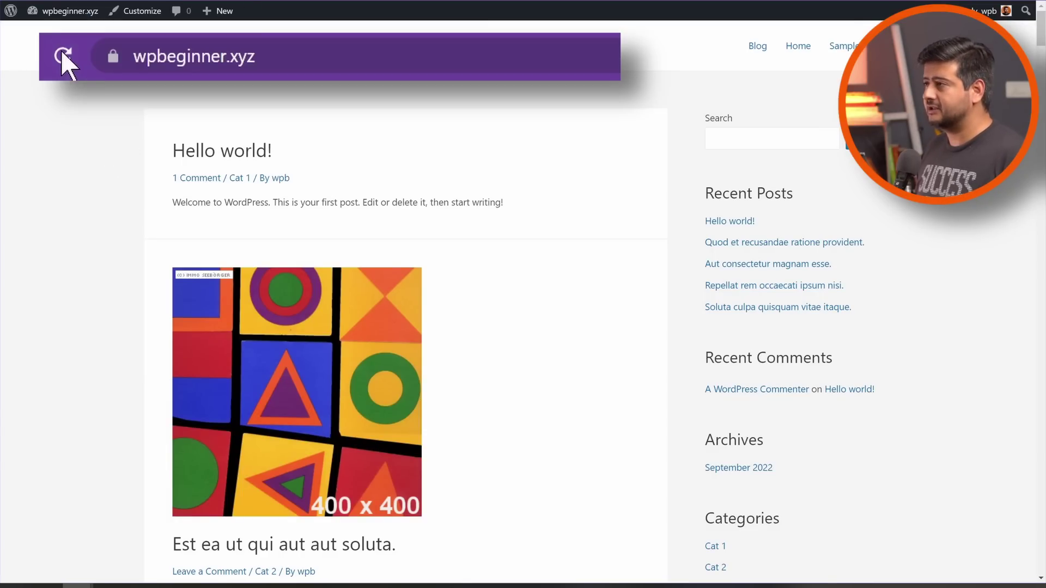
- Reload the live homepage, and view the Blog posts page from the page list in a new tab
{"action": "left_click", "coordinate": [67, 67]}
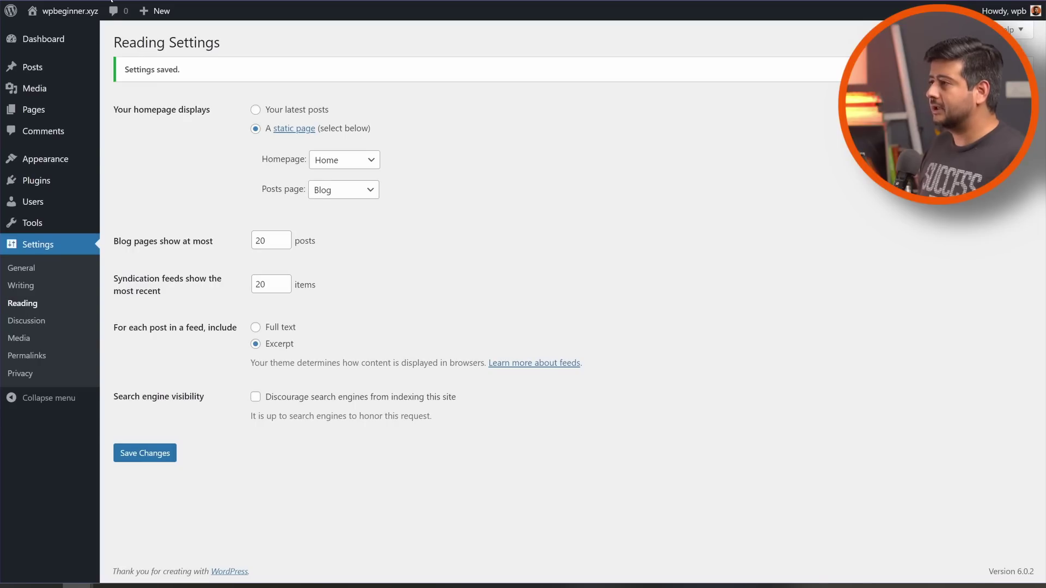
{"action": "left_click", "coordinate": [33, 111]}
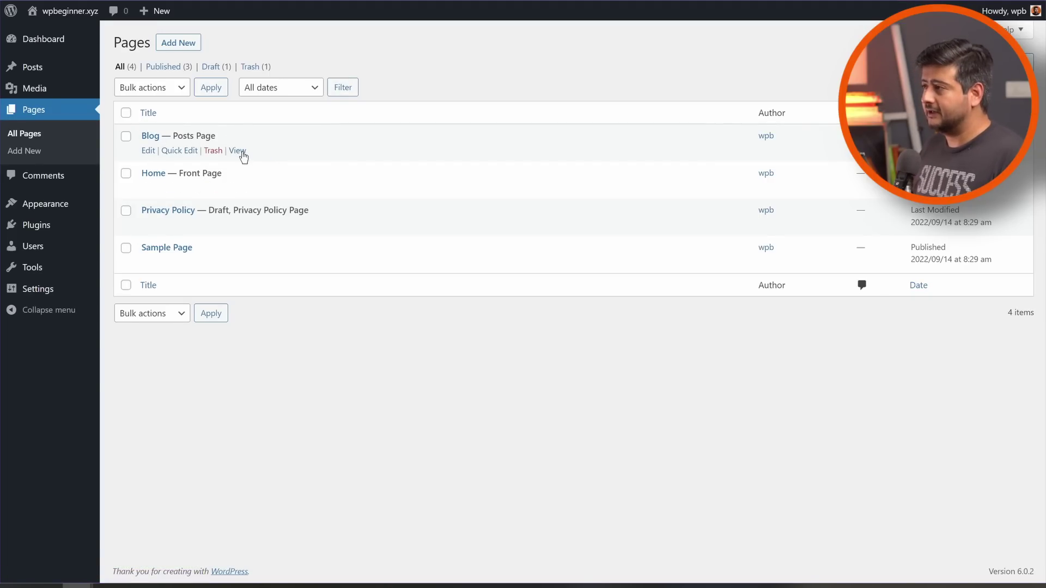
{"action": "right_click", "coordinate": [239, 152]}
{"action": "left_click", "coordinate": [253, 164]}
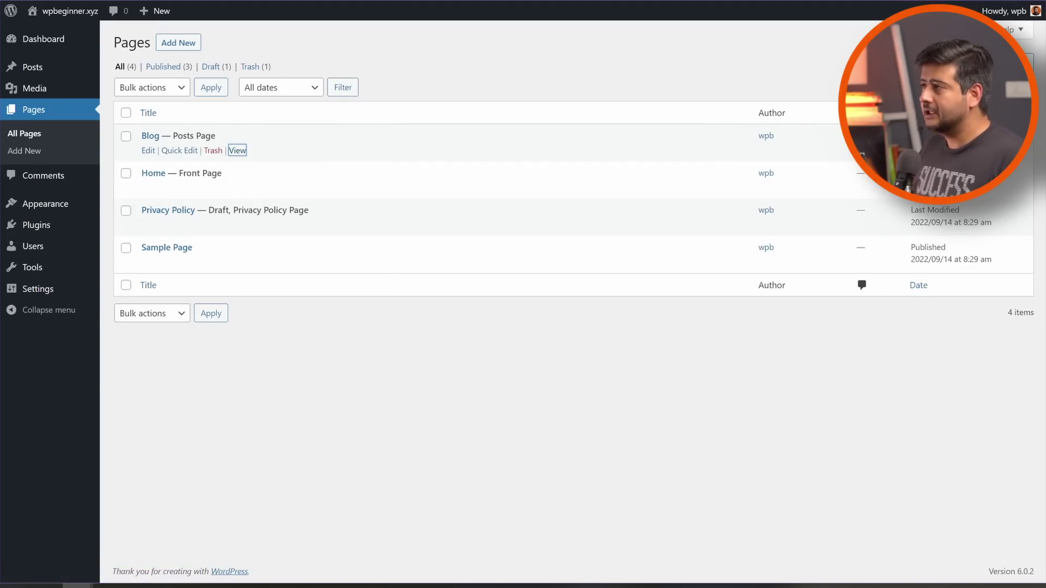
{"action": "key", "text": "ctrl+Tab"}
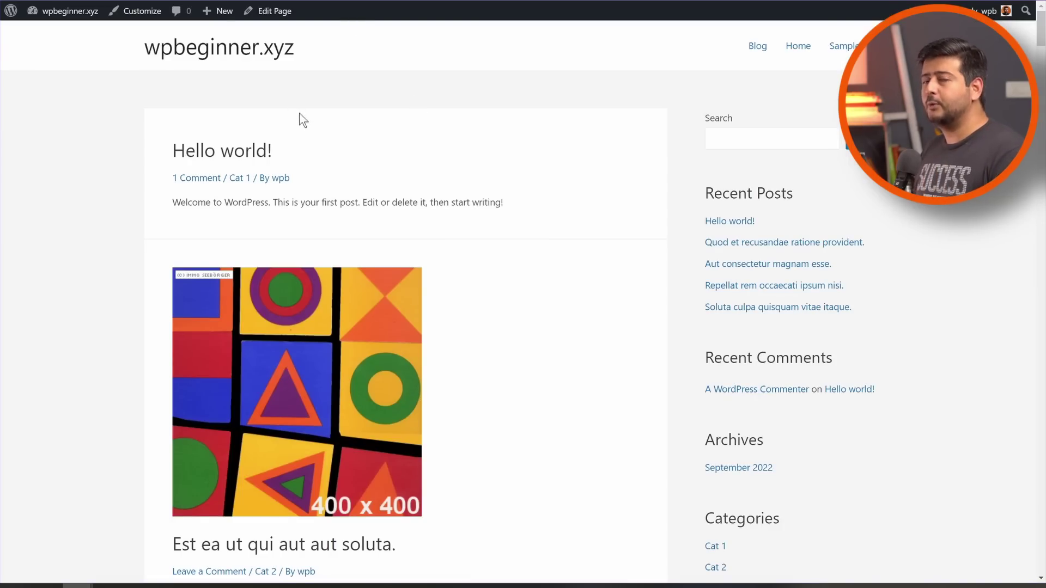
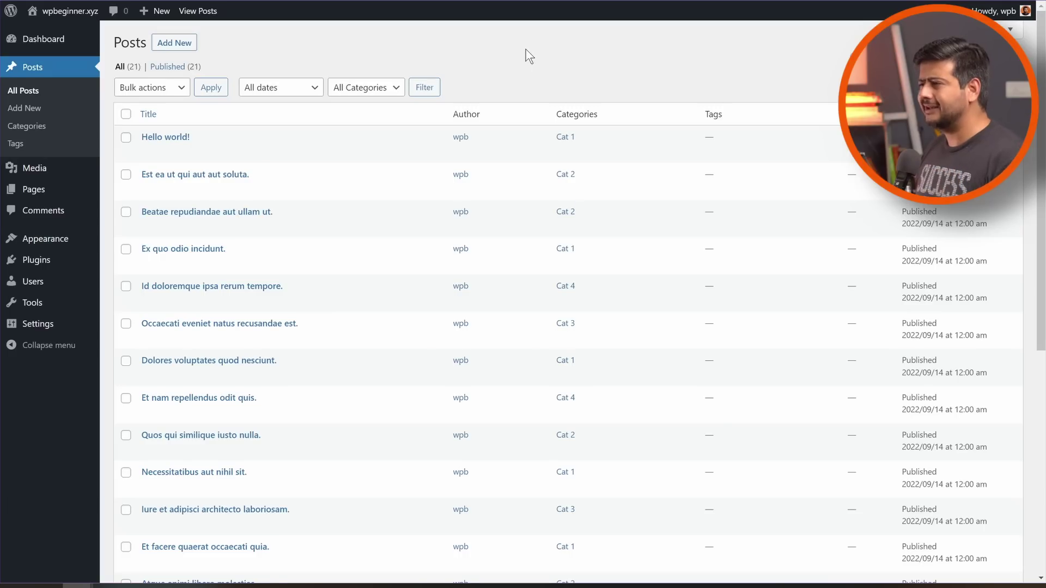
- Open the post categories and look through the posts on the live Cat 1 archive page
{"action": "left_click", "coordinate": [43, 132]}
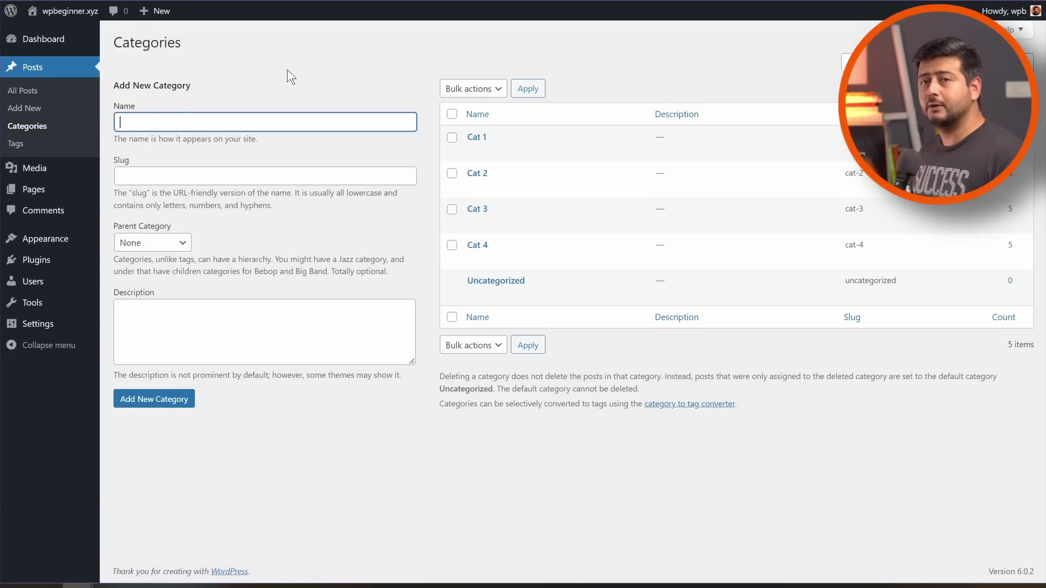
{"action": "left_click", "coordinate": [286, 70]}
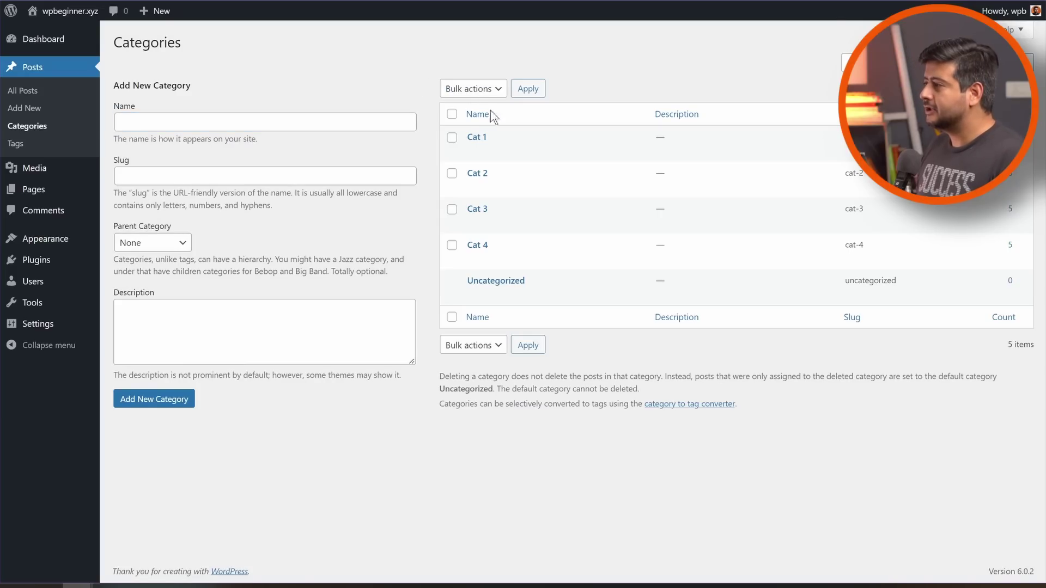
{"action": "mouse_move", "coordinate": [467, 139]}
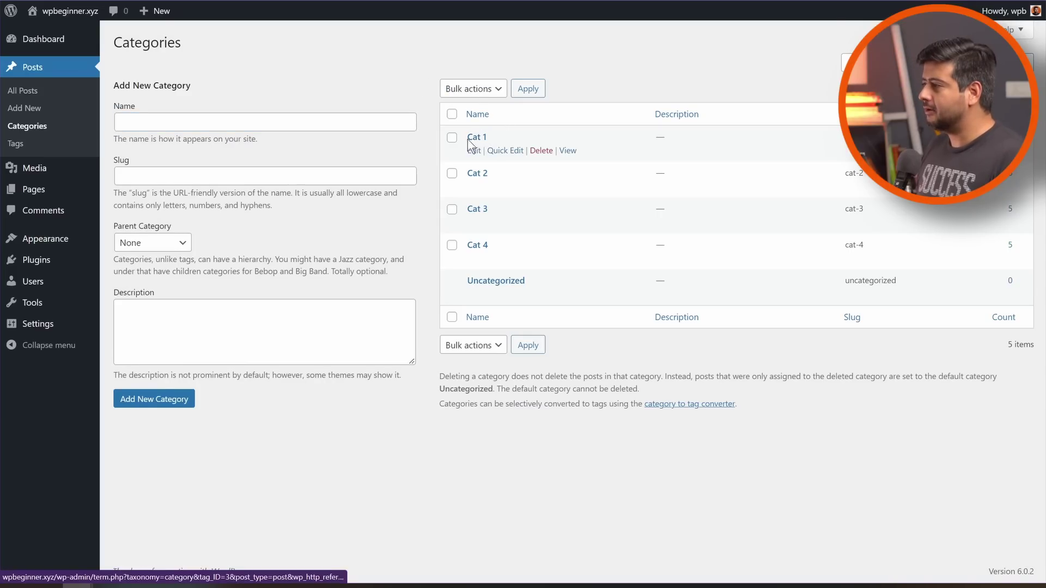
{"action": "right_click", "coordinate": [568, 158]}
{"action": "left_click", "coordinate": [568, 152]}
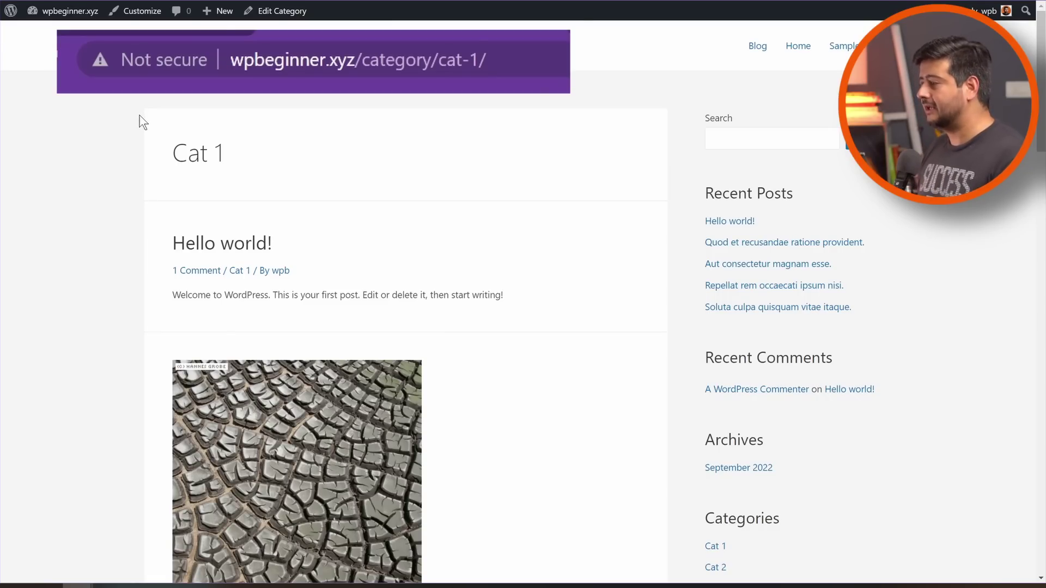
{"action": "scroll", "coordinate": [140, 116], "scroll_direction": "down", "scroll_amount": 20}
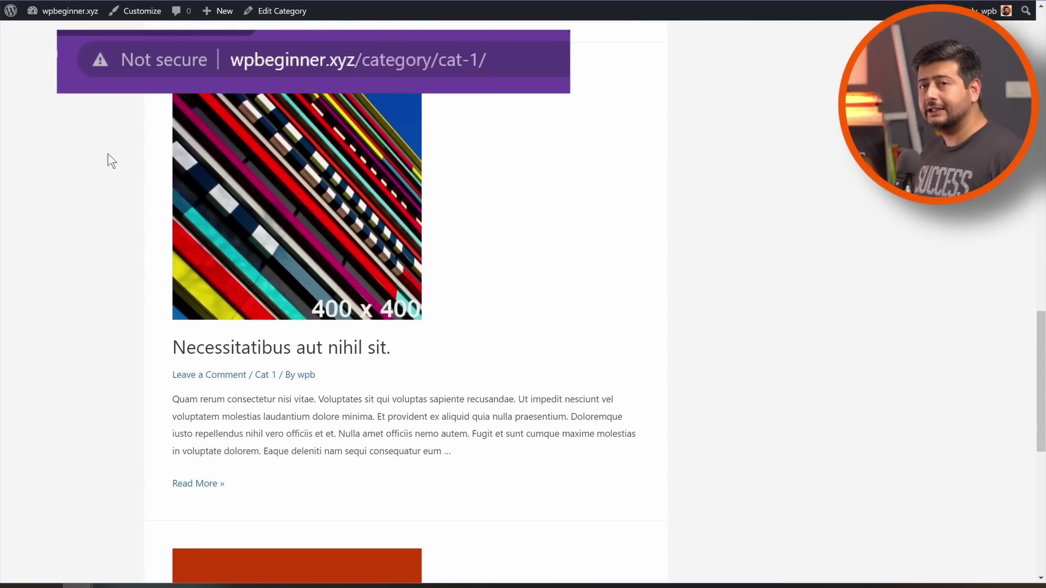
{"action": "scroll", "coordinate": [108, 155], "scroll_direction": "down", "scroll_amount": 9}
{"action": "scroll", "coordinate": [108, 155], "scroll_direction": "up", "scroll_amount": 10}
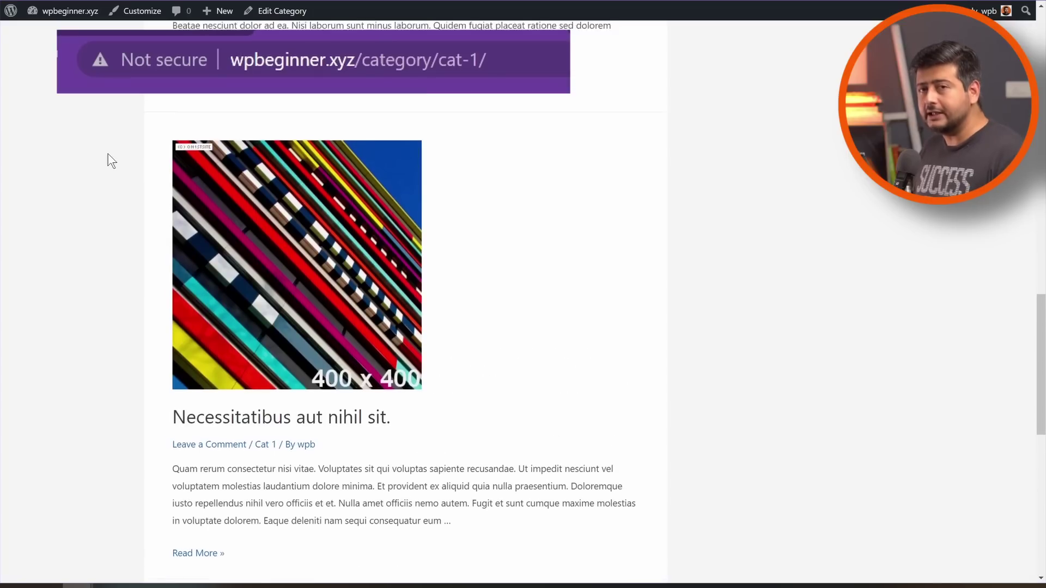
{"action": "scroll", "coordinate": [108, 154], "scroll_direction": "up", "scroll_amount": 15}
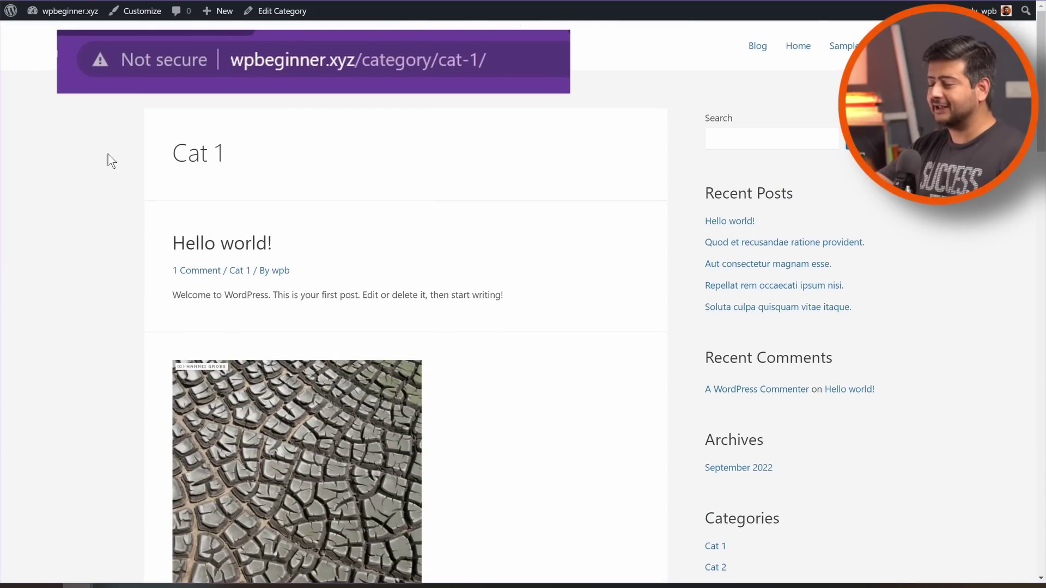
- Return to the category list and open the live Cat 2 archive page in a new tab
{"action": "key", "text": "alt+Left"}
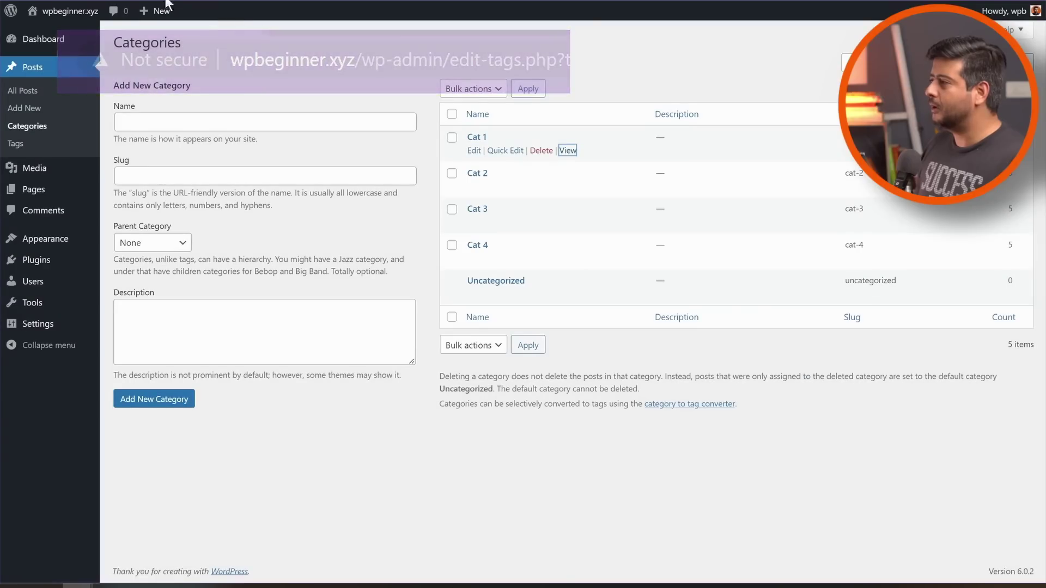
{"action": "right_click", "coordinate": [566, 188]}
{"action": "left_click", "coordinate": [566, 188]}
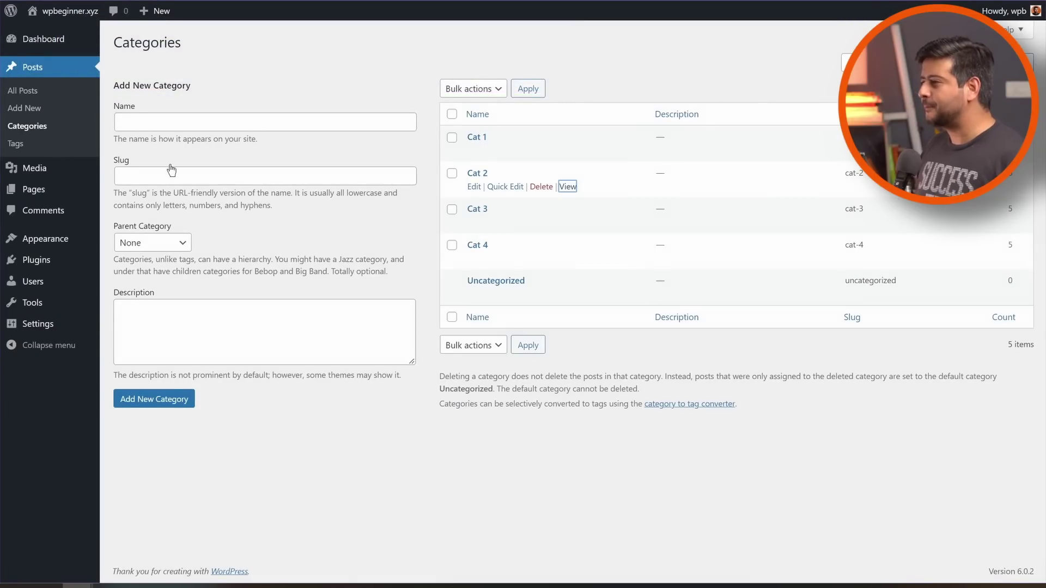
- Set the category base to "topic" in the permalink settings and save the changes
{"action": "mouse_move", "coordinate": [51, 329]}
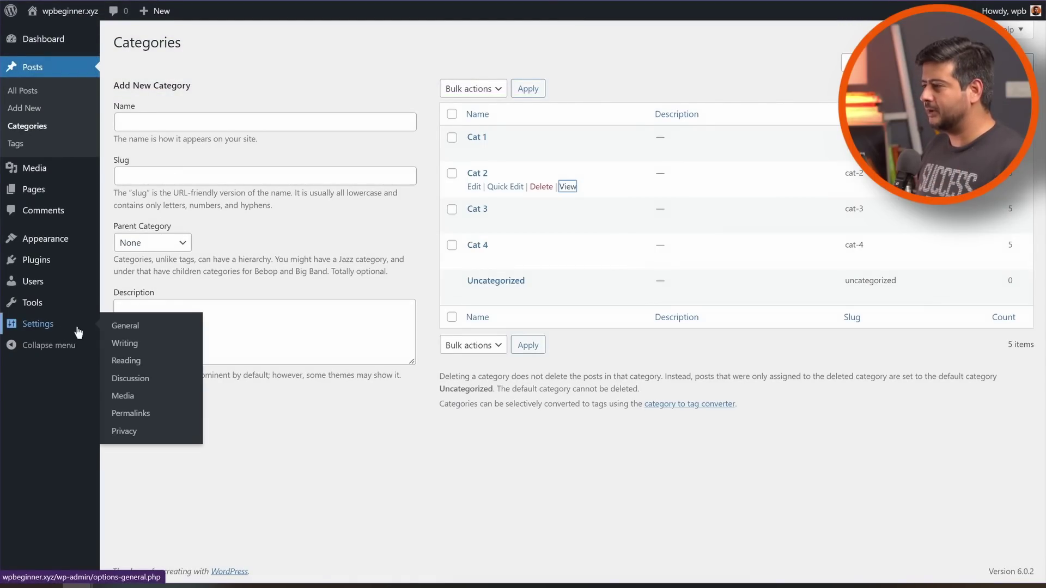
{"action": "left_click", "coordinate": [131, 414]}
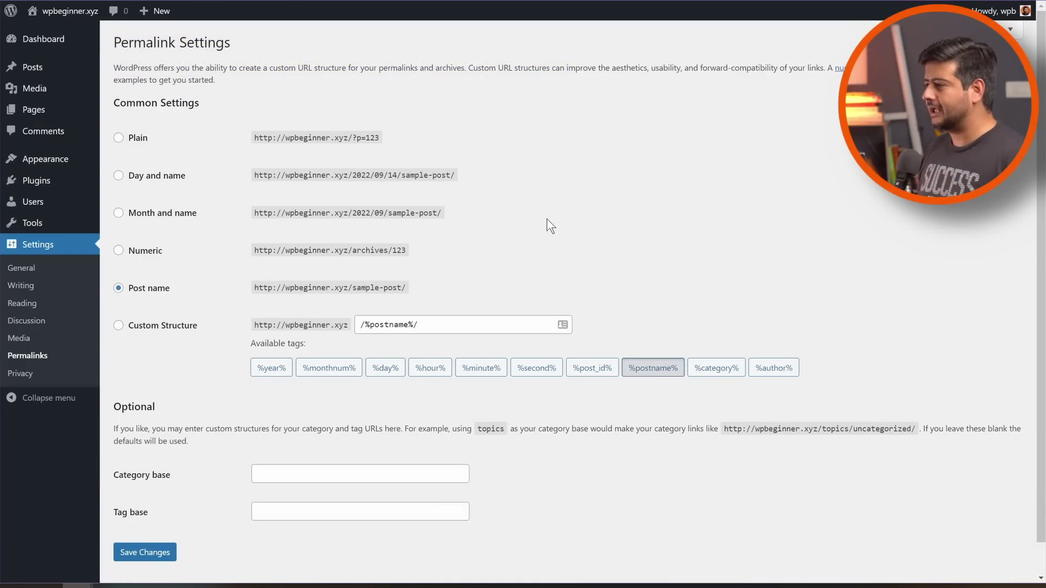
{"action": "scroll", "coordinate": [441, 380], "scroll_direction": "down", "scroll_amount": 1}
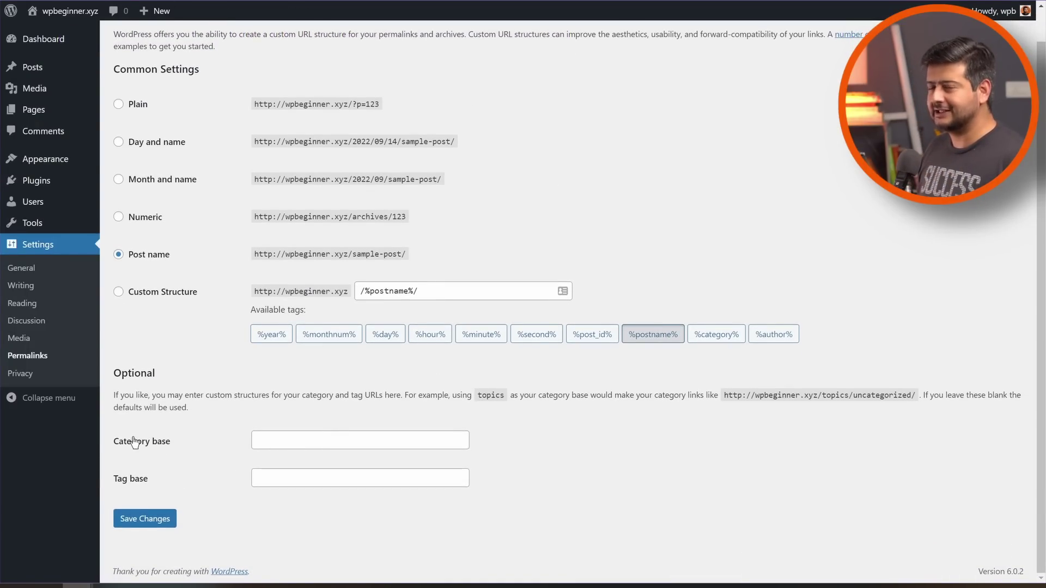
{"action": "left_click", "coordinate": [317, 440]}
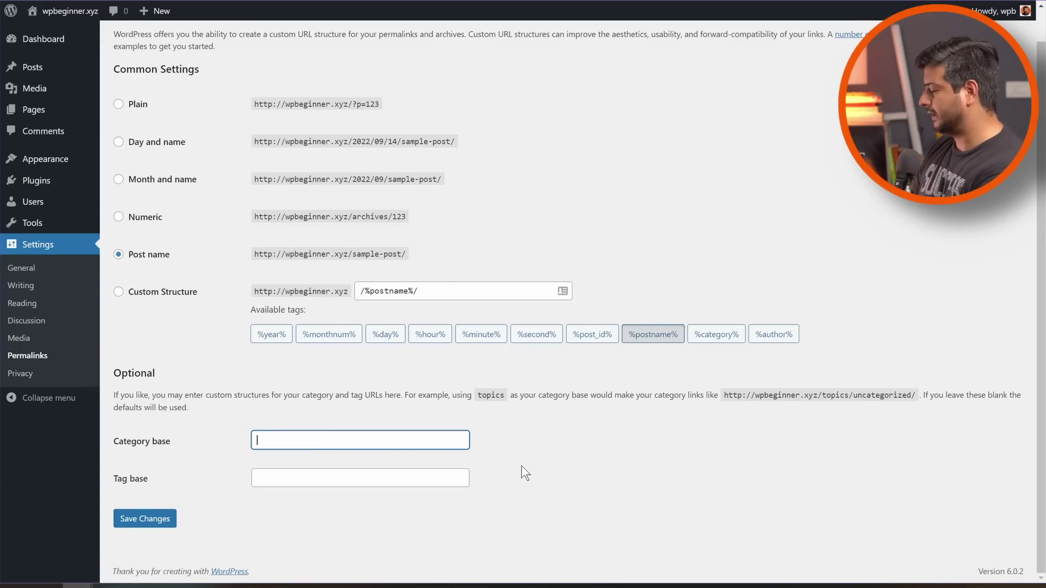
{"action": "type", "text": "topics"}
{"action": "key", "text": "BackSpace"}
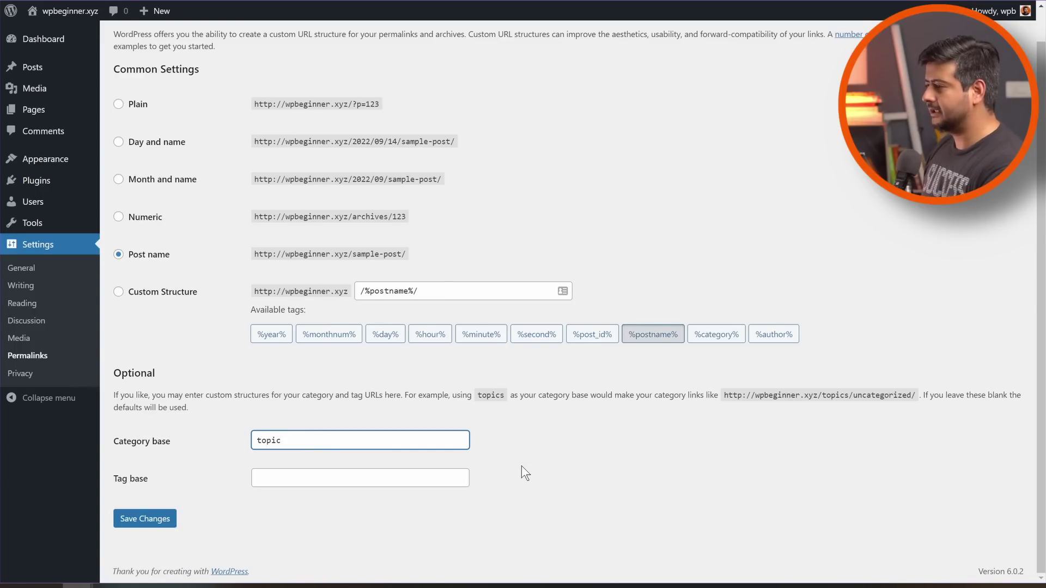
{"action": "left_click", "coordinate": [170, 520]}
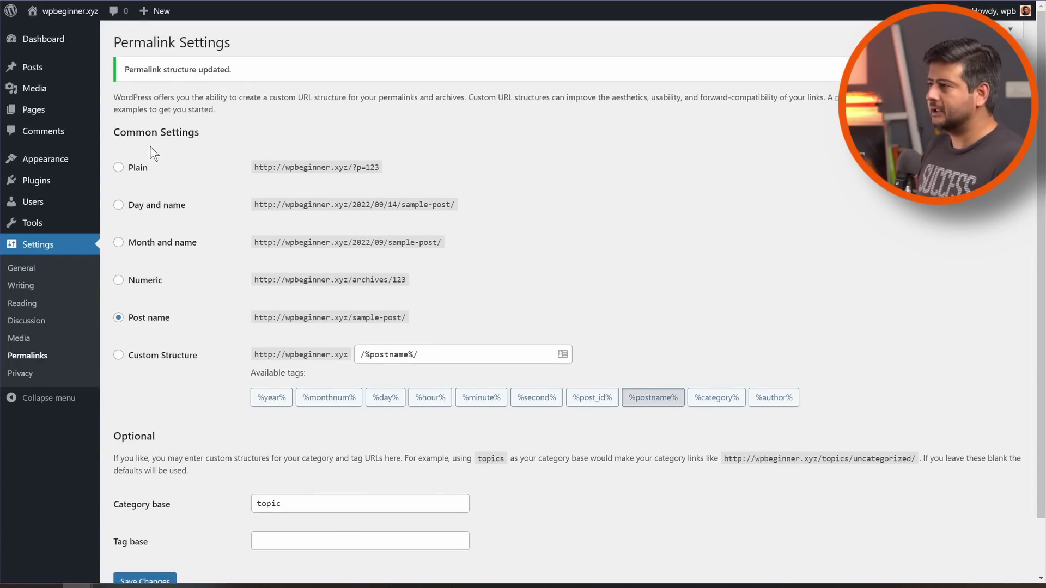
- Open the live Cat 1 archive from the post categories in a new tab to check its URL
{"action": "mouse_move", "coordinate": [32, 67]}
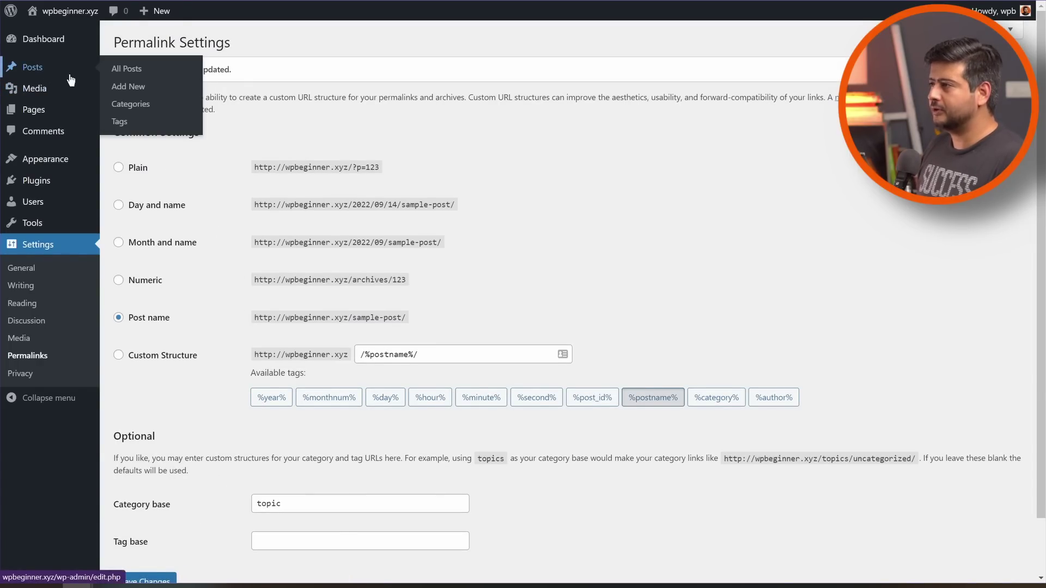
{"action": "left_click", "coordinate": [130, 103]}
{"action": "mouse_move", "coordinate": [518, 159]}
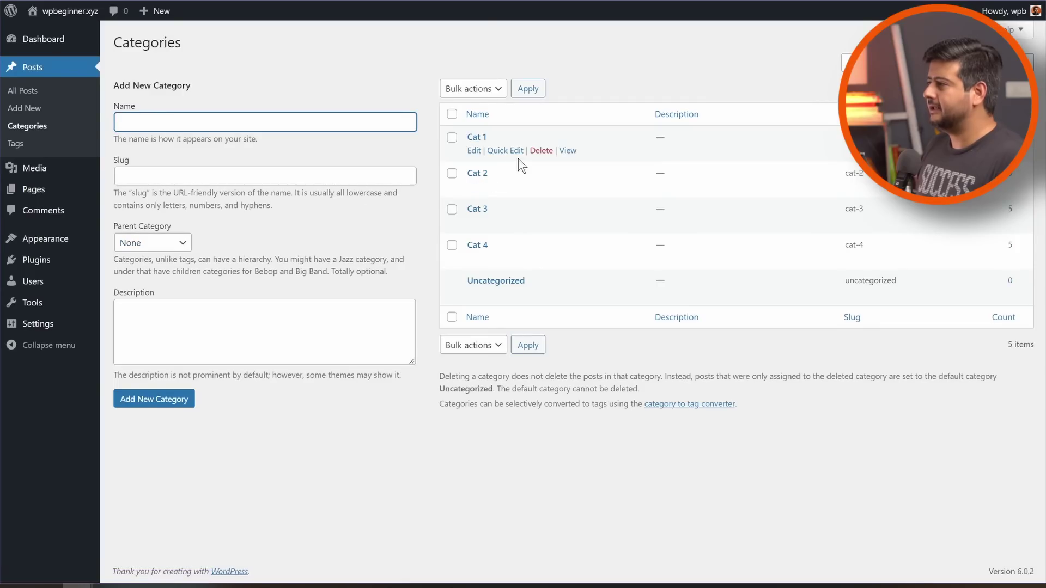
{"action": "right_click", "coordinate": [571, 154]}
{"action": "left_click", "coordinate": [602, 157]}
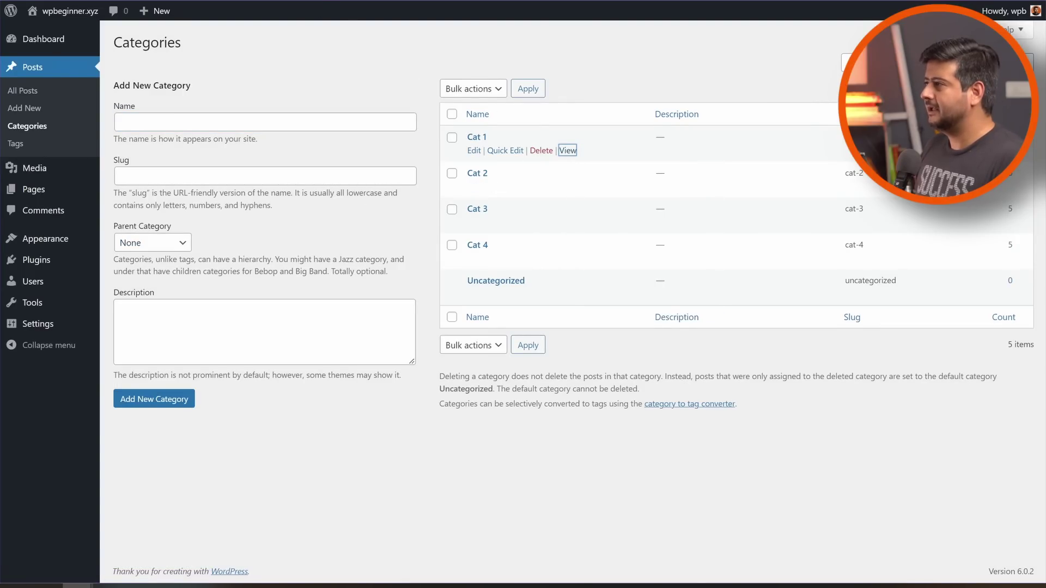
- Check the URL of the live Cat 1 archive page, return to the category list and reopen the permalink settings
{"action": "key", "text": "ctrl+Tab"}
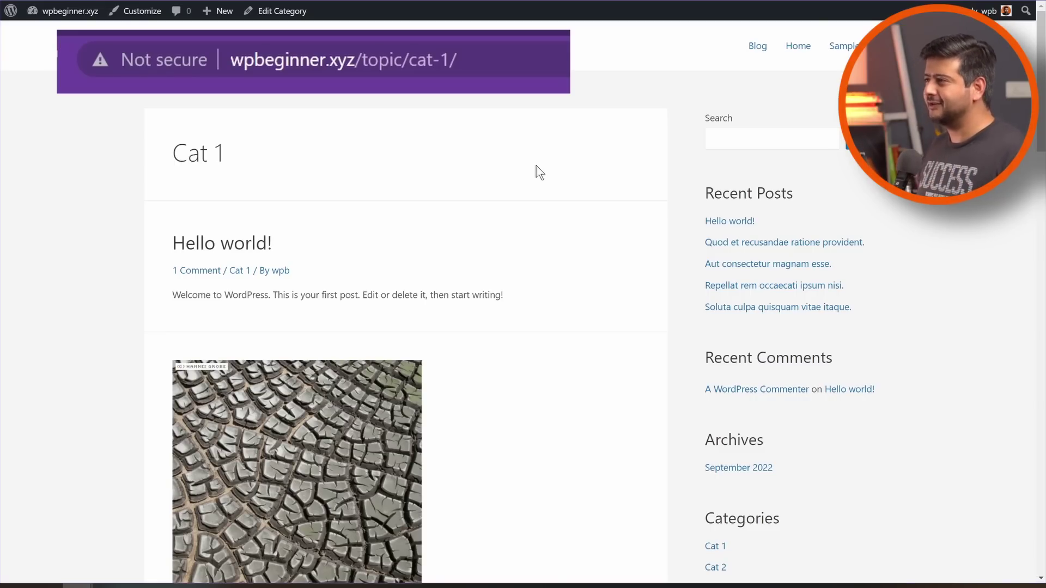
{"action": "key", "text": "alt+Left"}
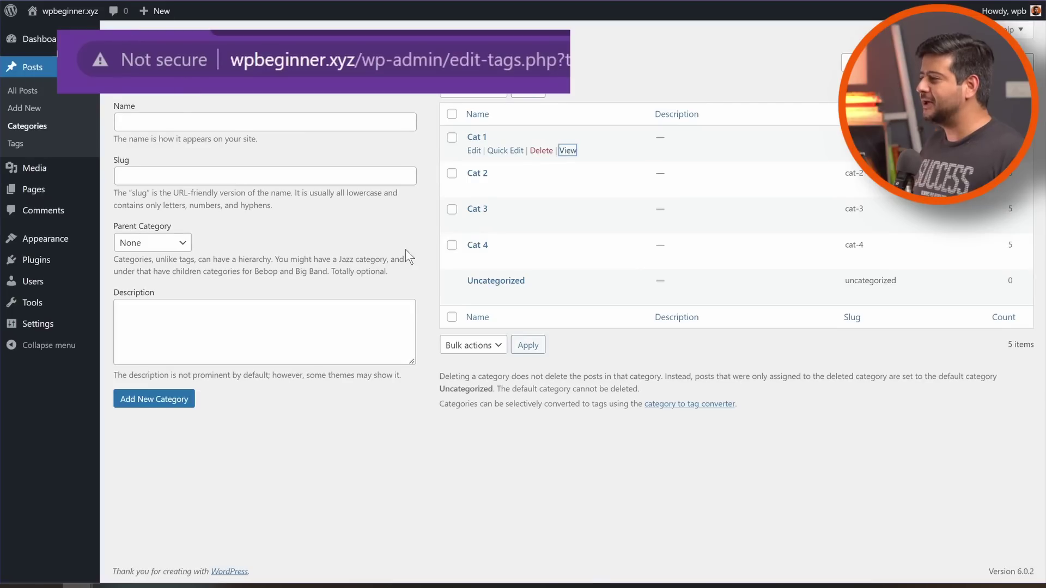
{"action": "mouse_move", "coordinate": [71, 327]}
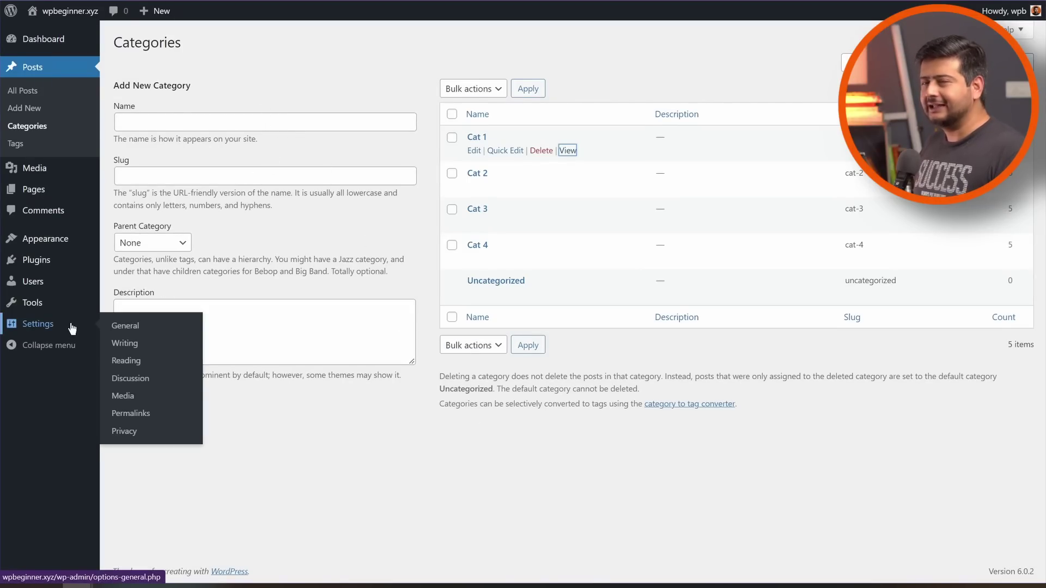
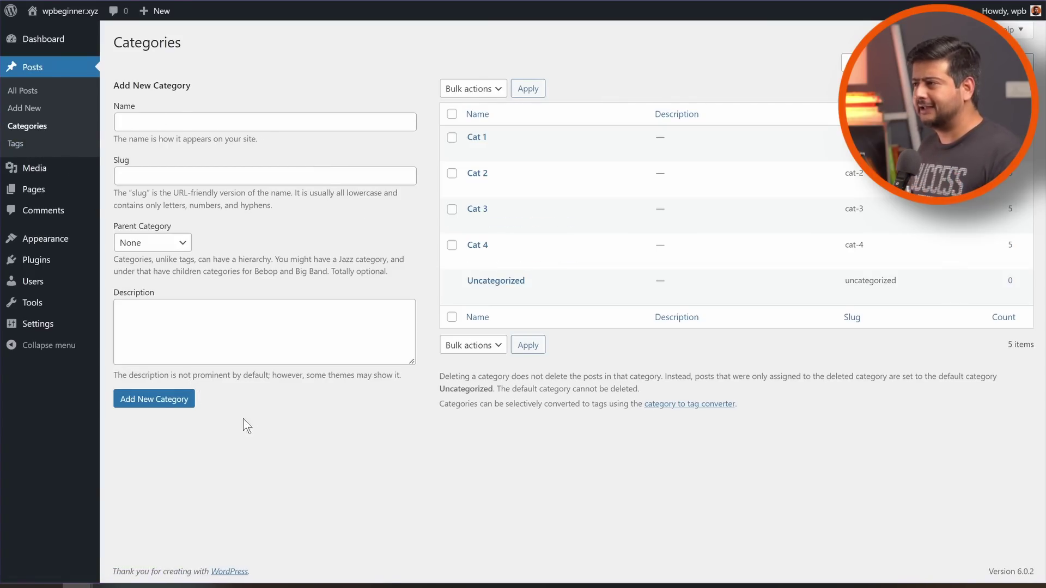
{"action": "mouse_move", "coordinate": [39, 323]}
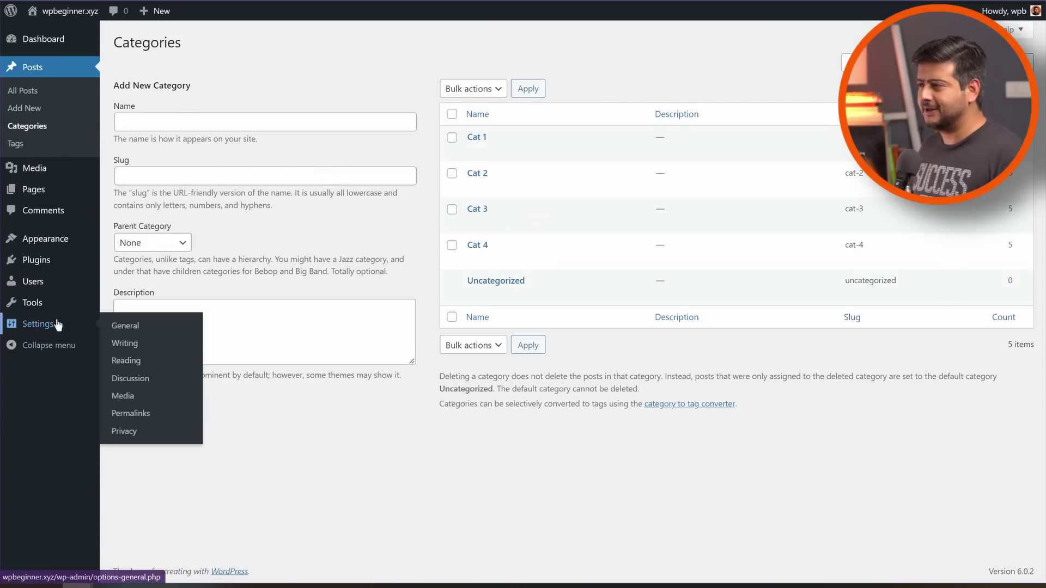
{"action": "left_click", "coordinate": [139, 414]}
{"action": "scroll", "coordinate": [191, 442], "scroll_direction": "down", "scroll_amount": 1}
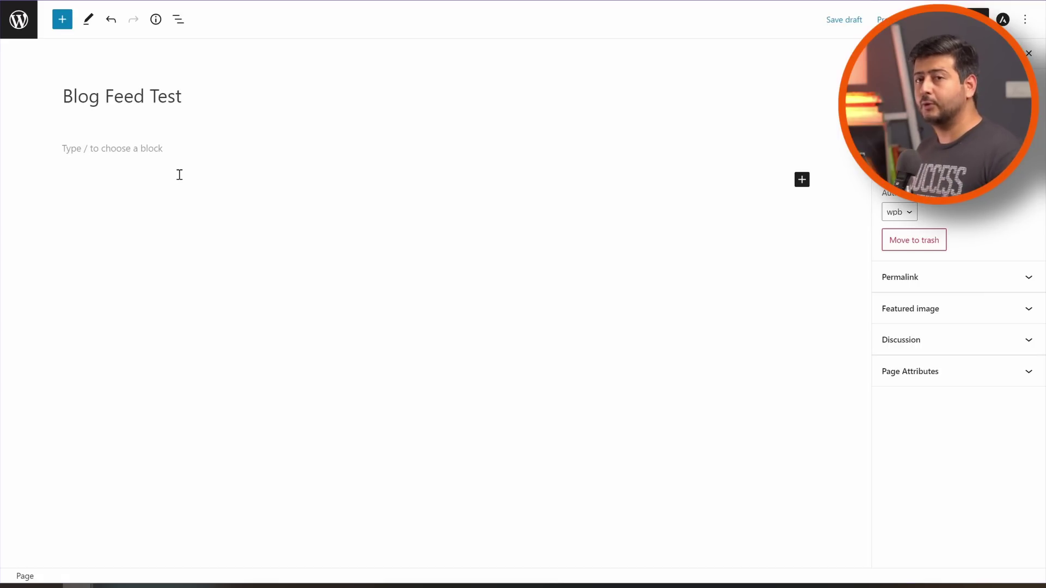
- Insert a Posts List block below the title of the Blog Feed Test page
{"action": "left_click", "coordinate": [183, 153]}
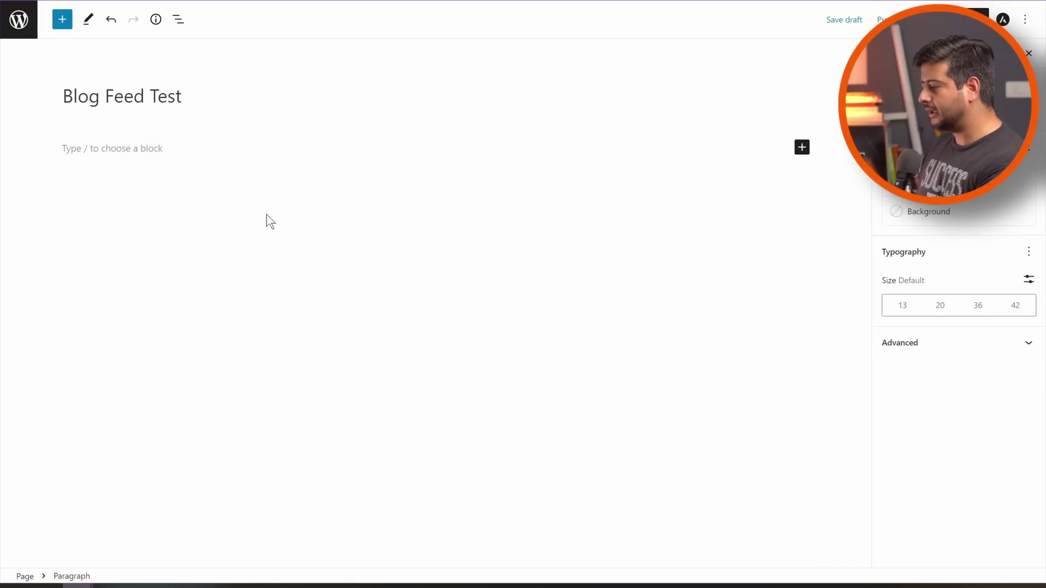
{"action": "type", "text": "/"}
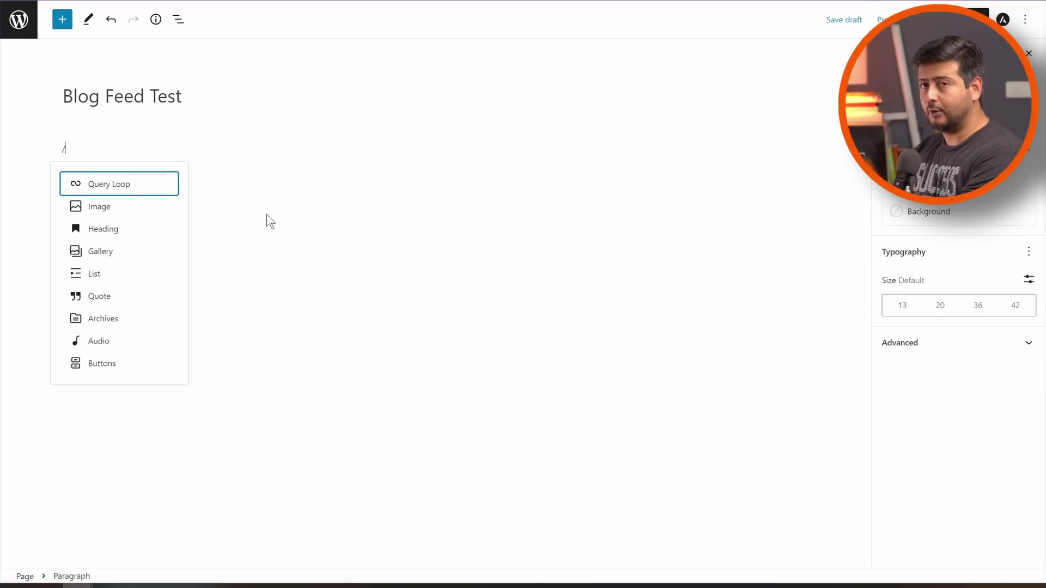
{"action": "type", "text": "pos"}
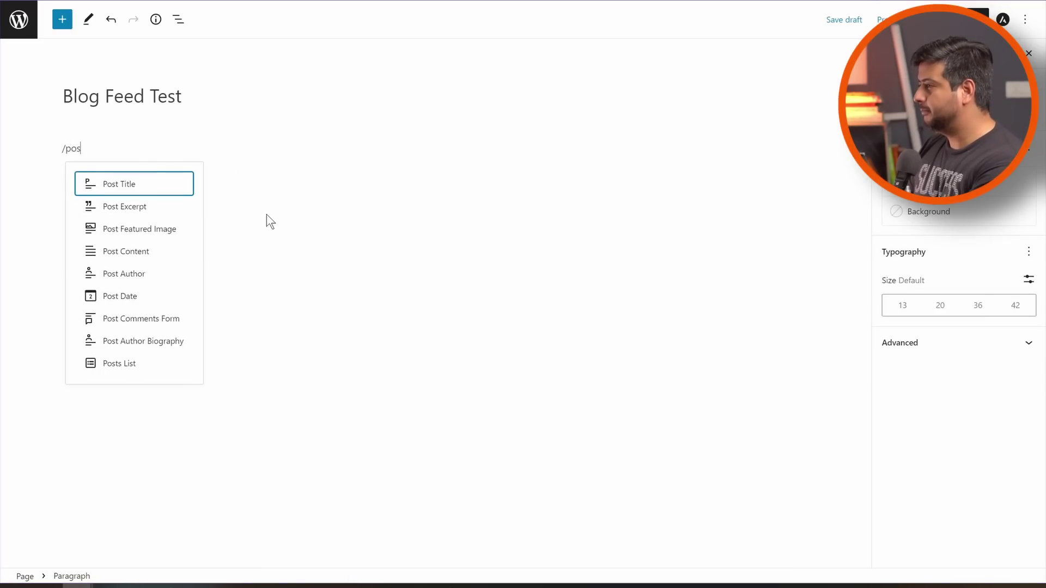
{"action": "type", "text": "ts"}
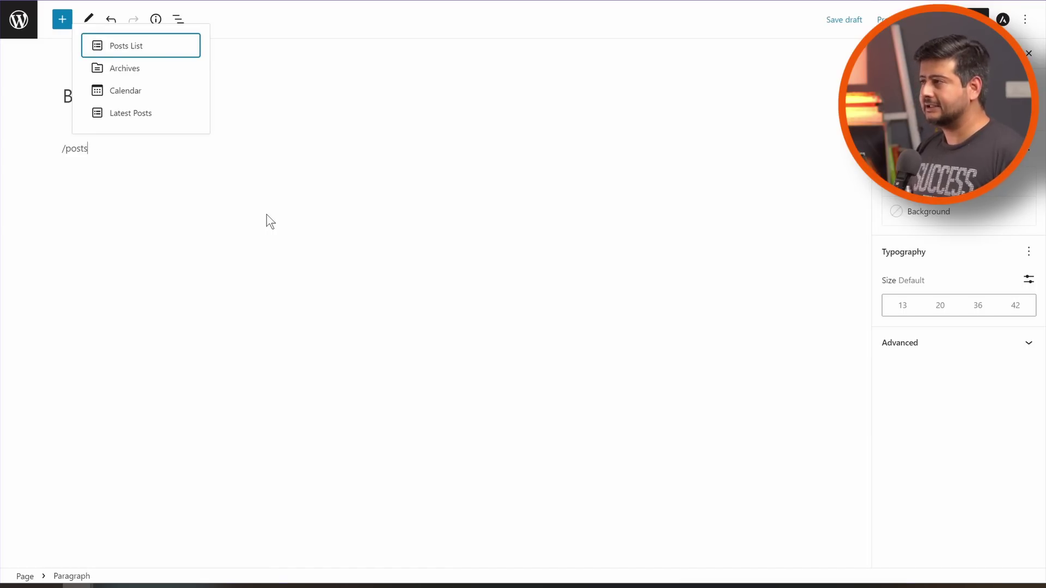
{"action": "left_click", "coordinate": [171, 44]}
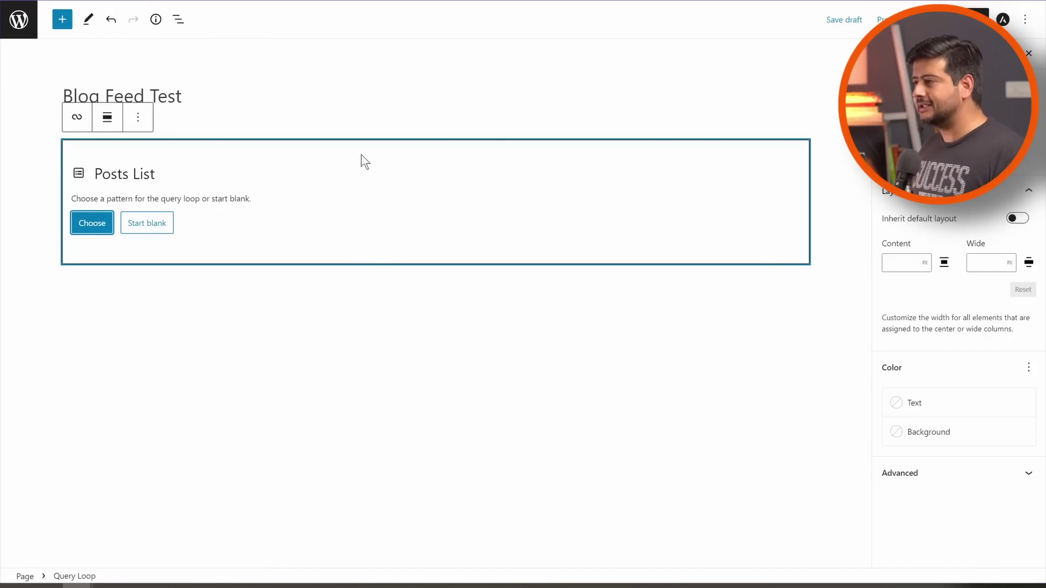
- Browse the Posts List patterns, choose the three-column grid with titles, excerpts and dates, and review the inserted layout
{"action": "left_click", "coordinate": [91, 223]}
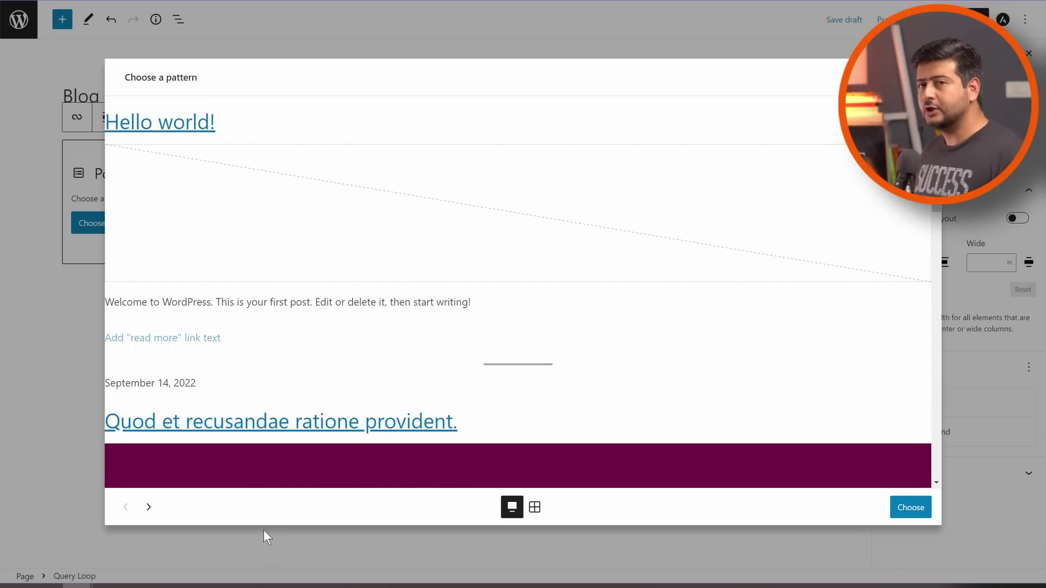
{"action": "left_click", "coordinate": [149, 507]}
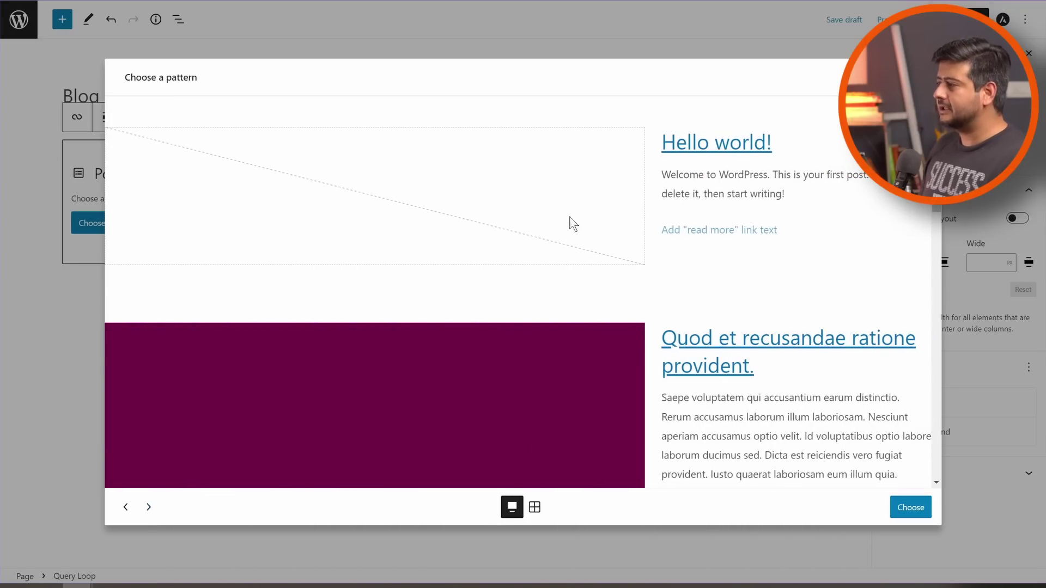
{"action": "left_click", "coordinate": [151, 508]}
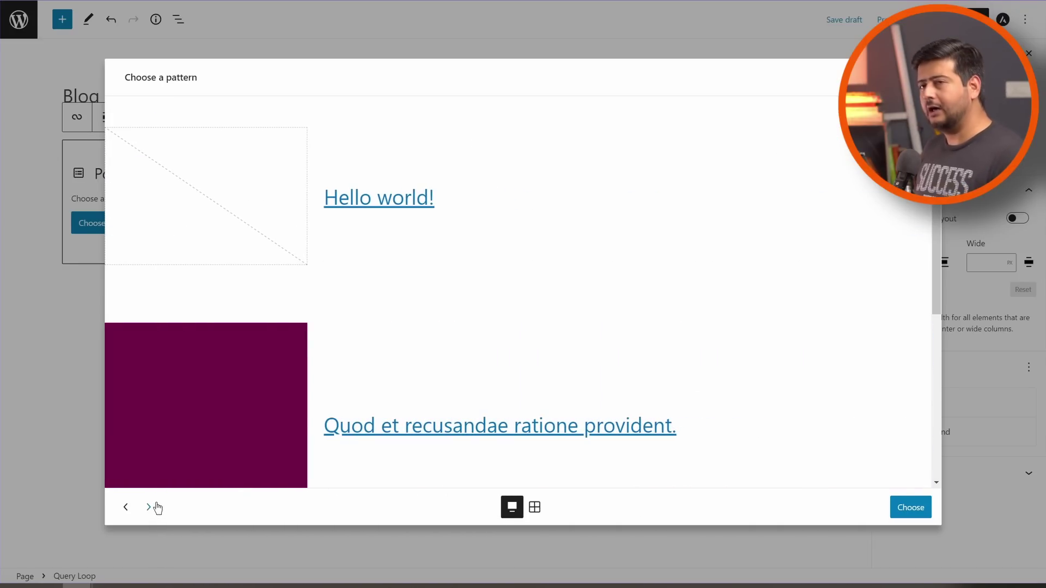
{"action": "left_click", "coordinate": [152, 508]}
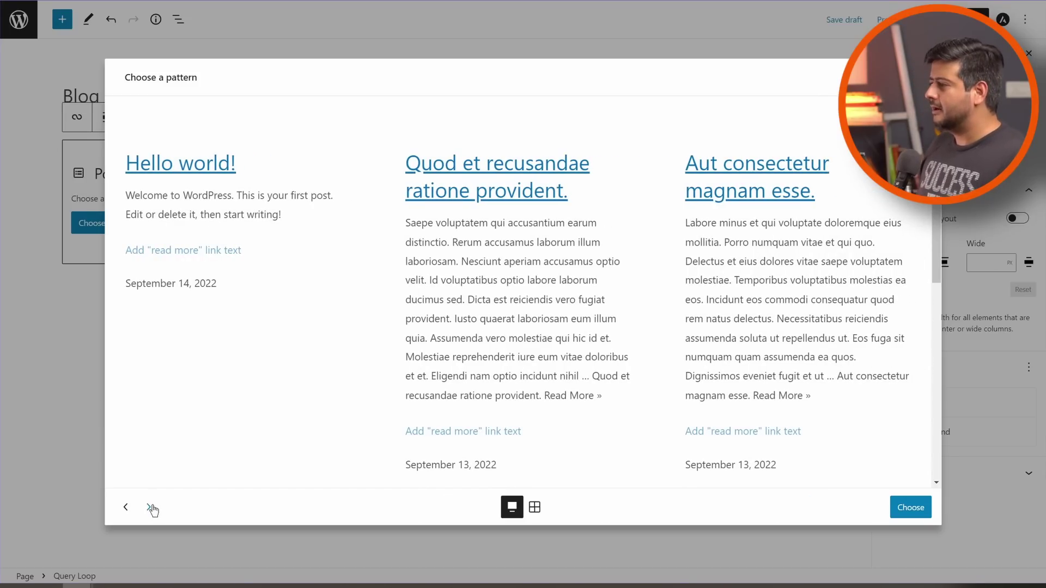
{"action": "left_click", "coordinate": [150, 508]}
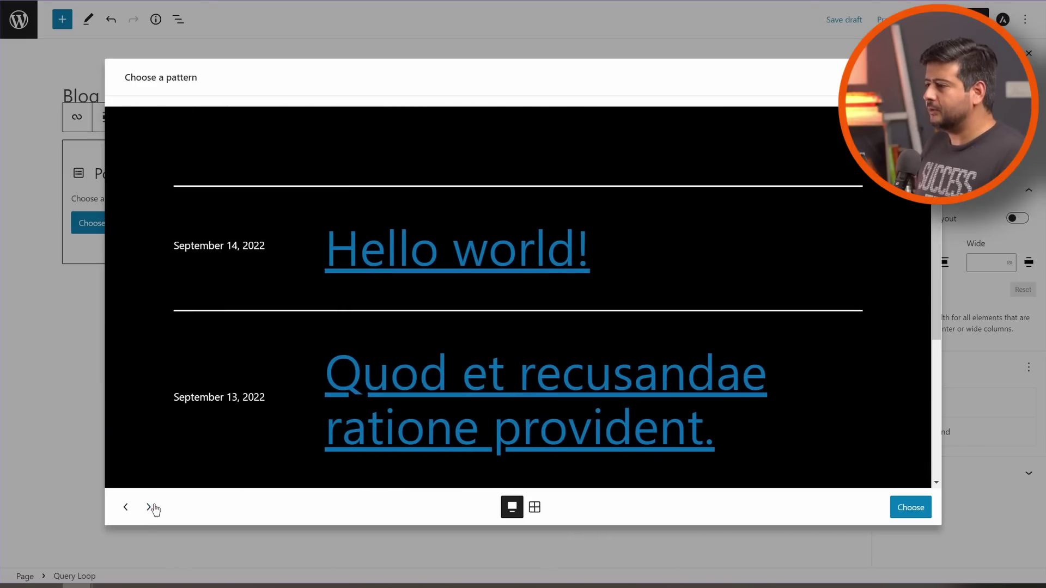
{"action": "left_click", "coordinate": [150, 508]}
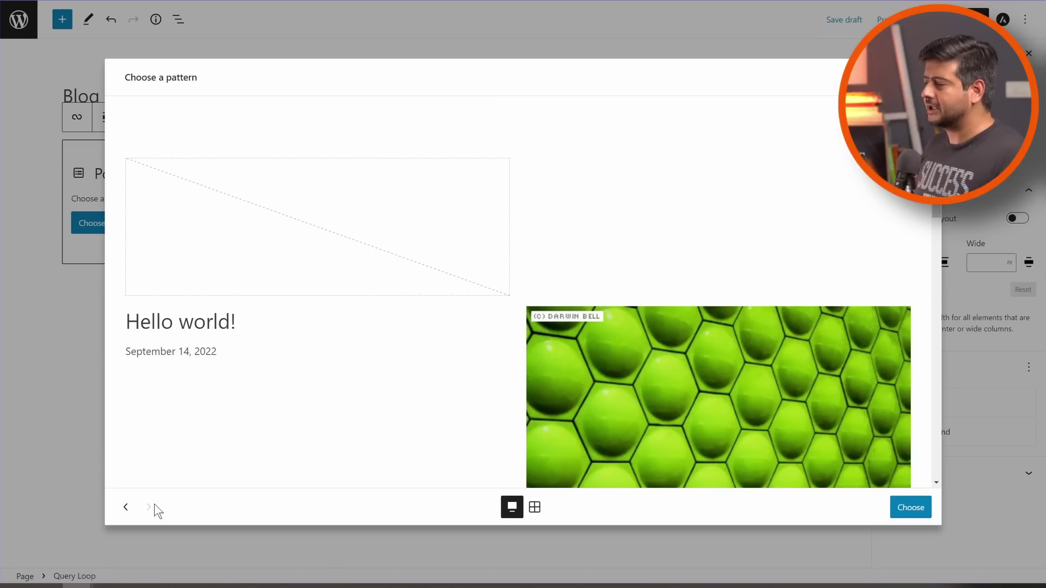
{"action": "left_click", "coordinate": [125, 507]}
{"action": "left_click", "coordinate": [125, 507]}
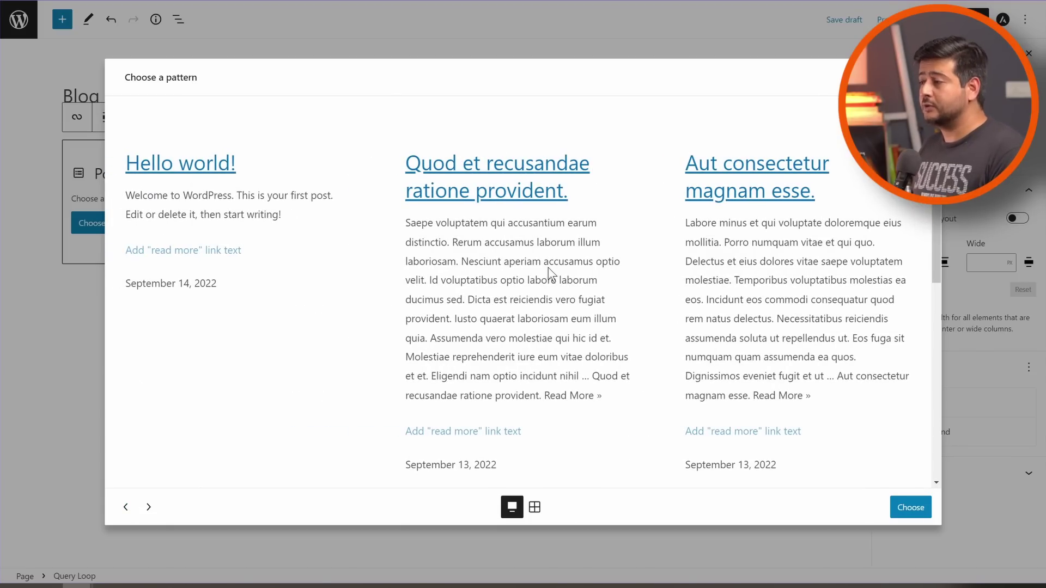
{"action": "left_click", "coordinate": [913, 506]}
{"action": "scroll", "coordinate": [697, 245], "scroll_direction": "down", "scroll_amount": 9}
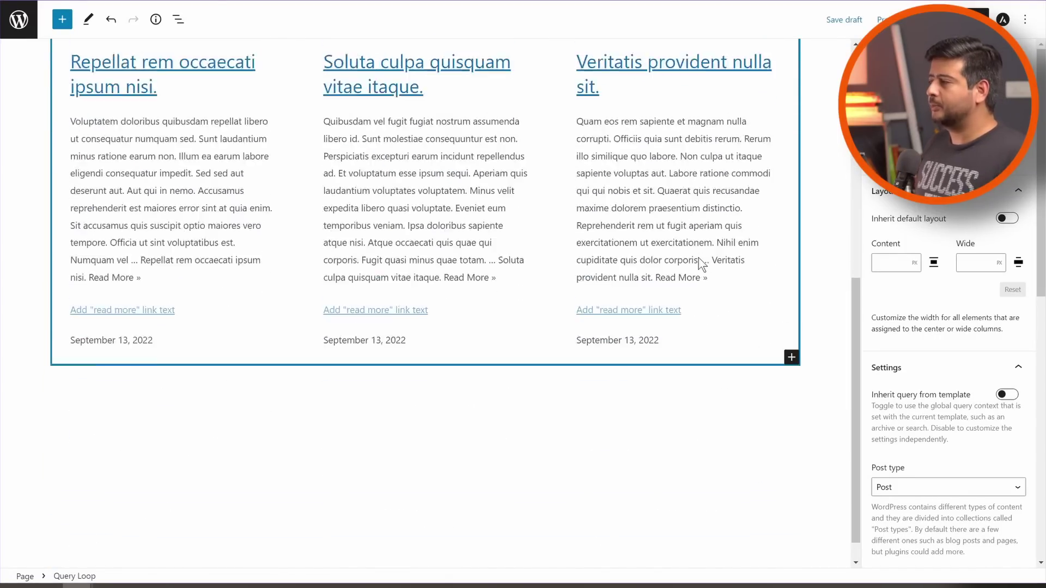
{"action": "scroll", "coordinate": [698, 257], "scroll_direction": "up", "scroll_amount": 8}
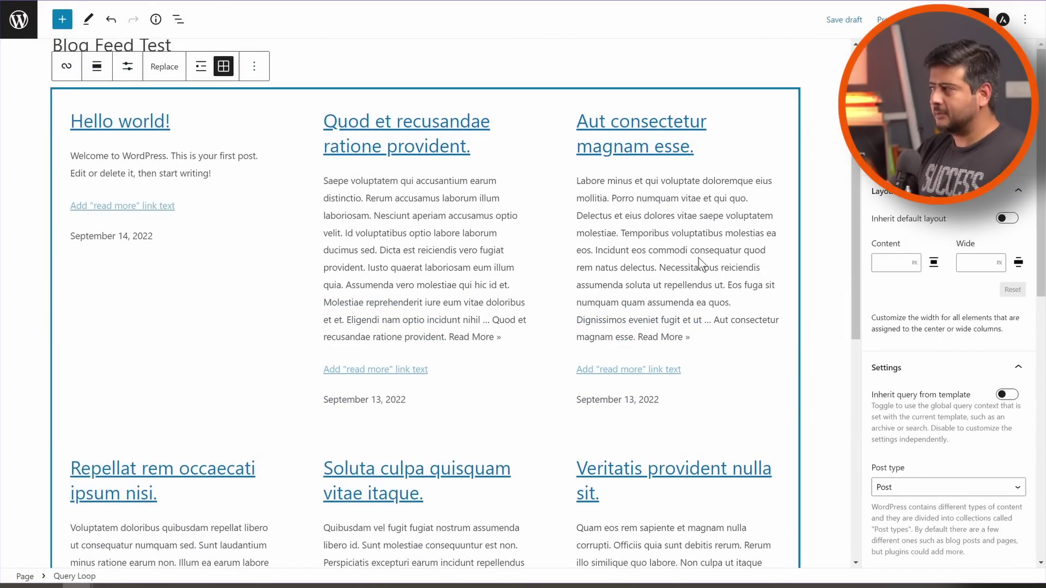
{"action": "scroll", "coordinate": [699, 266], "scroll_direction": "up", "scroll_amount": 1}
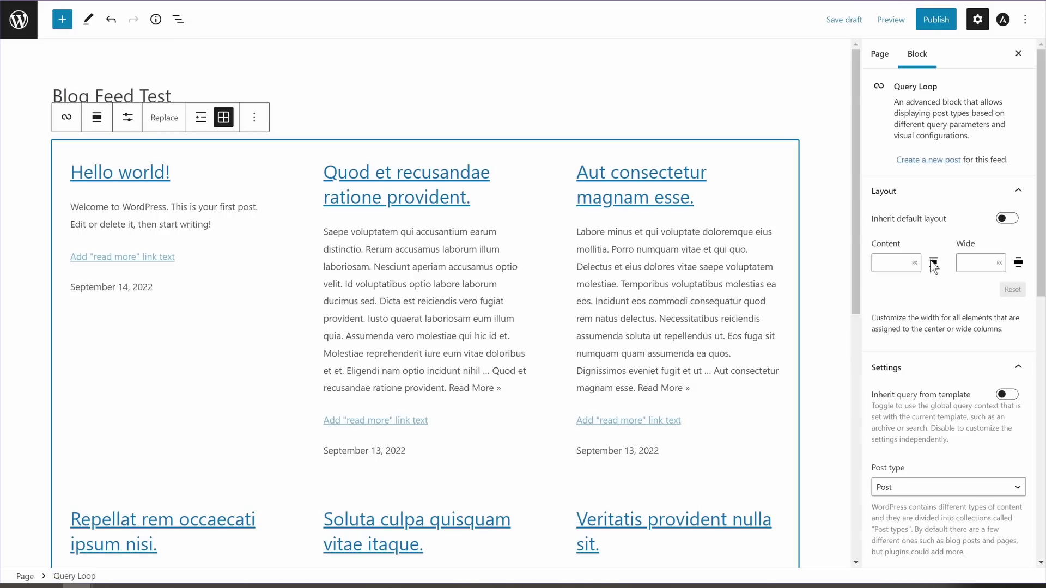
- Try Page as the query loop's post type and set it back to Post
{"action": "scroll", "coordinate": [920, 282], "scroll_direction": "down", "scroll_amount": 3}
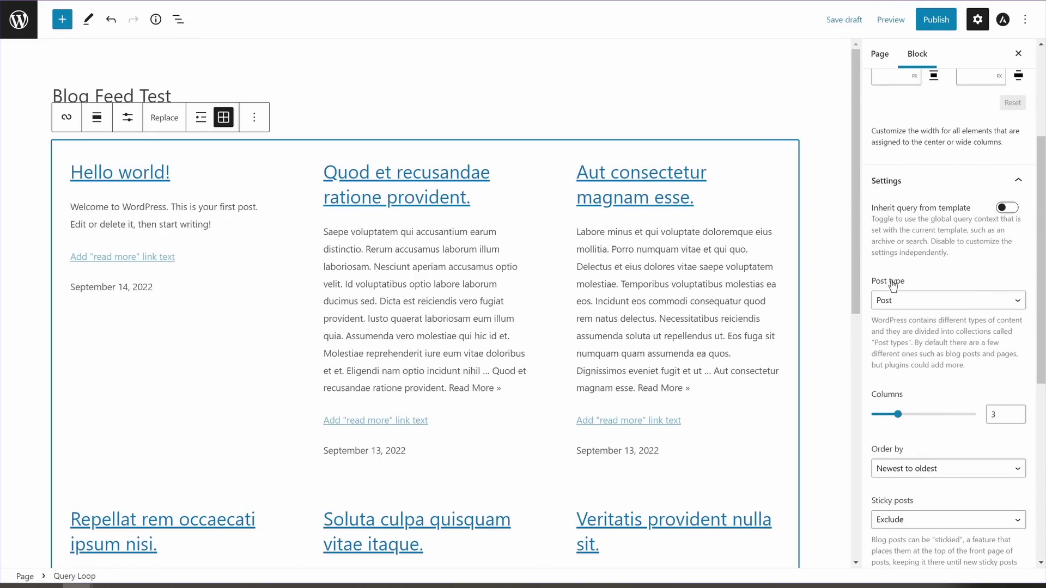
{"action": "left_click", "coordinate": [931, 304]}
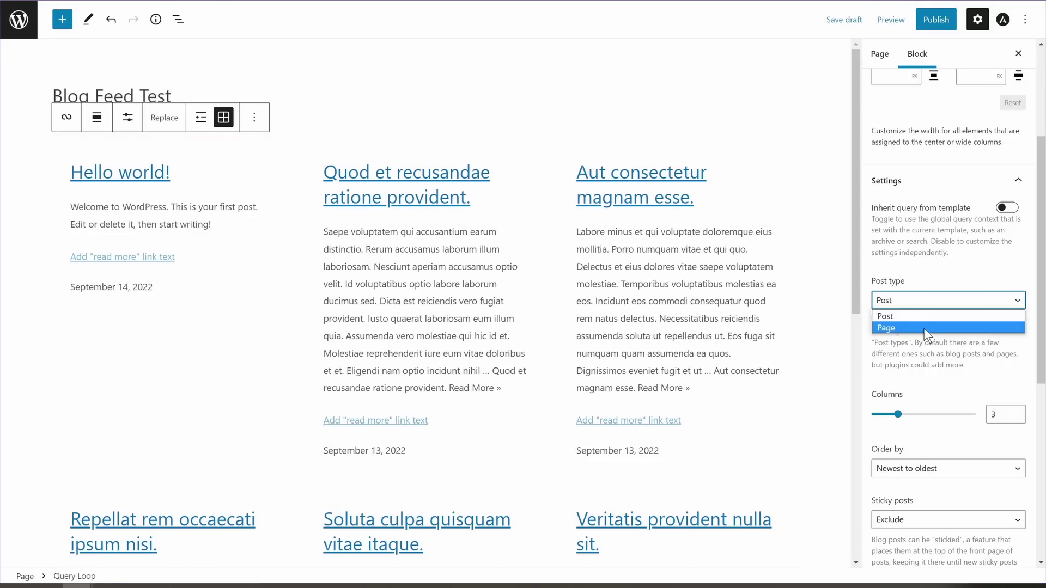
{"action": "left_click", "coordinate": [924, 328]}
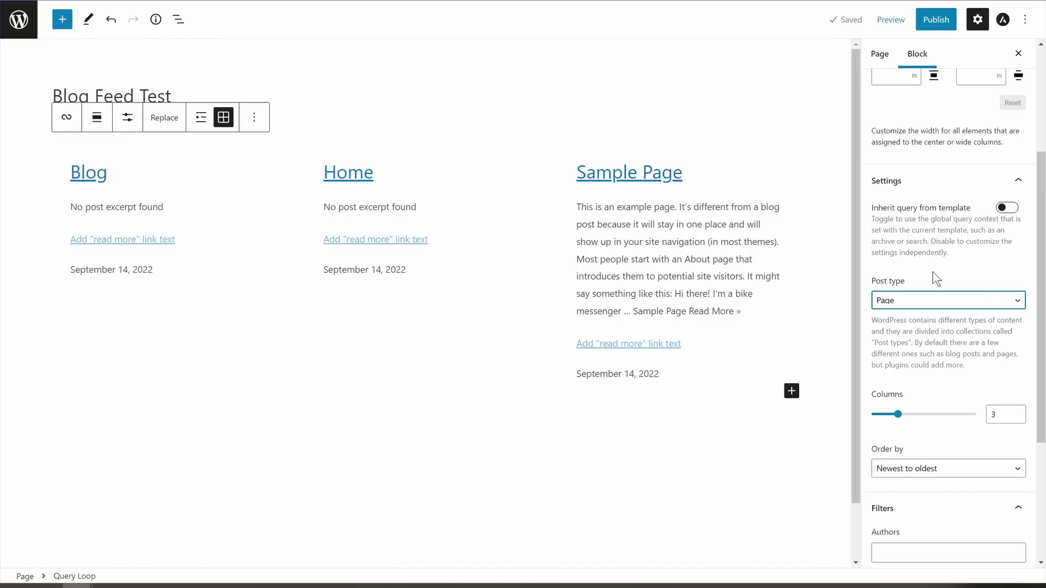
{"action": "left_click", "coordinate": [932, 304]}
{"action": "left_click", "coordinate": [924, 317]}
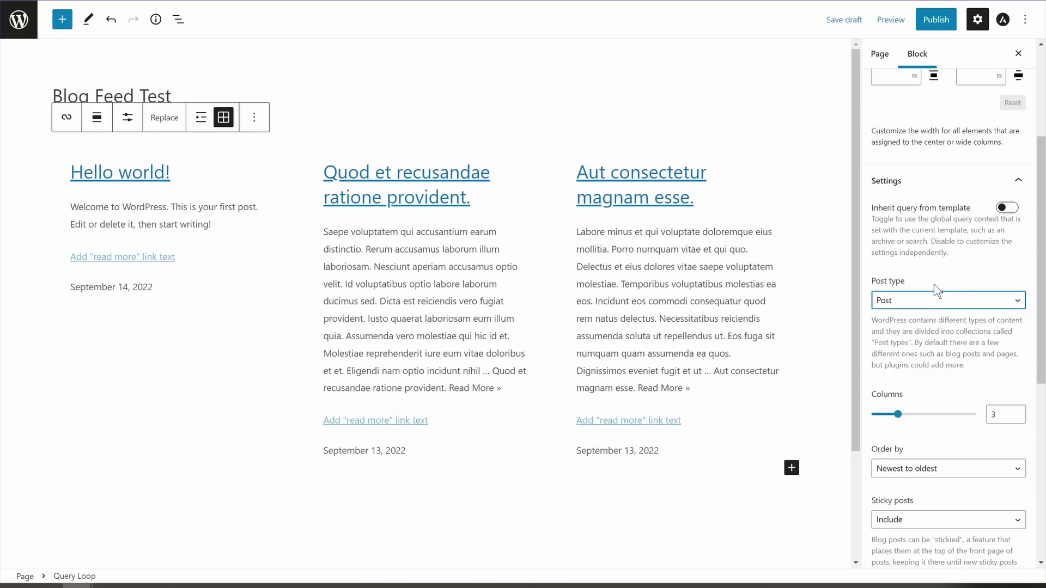
- Try 2 and 4 columns for the post grid and return it to 3 columns
{"action": "scroll", "coordinate": [939, 310], "scroll_direction": "down", "scroll_amount": 1}
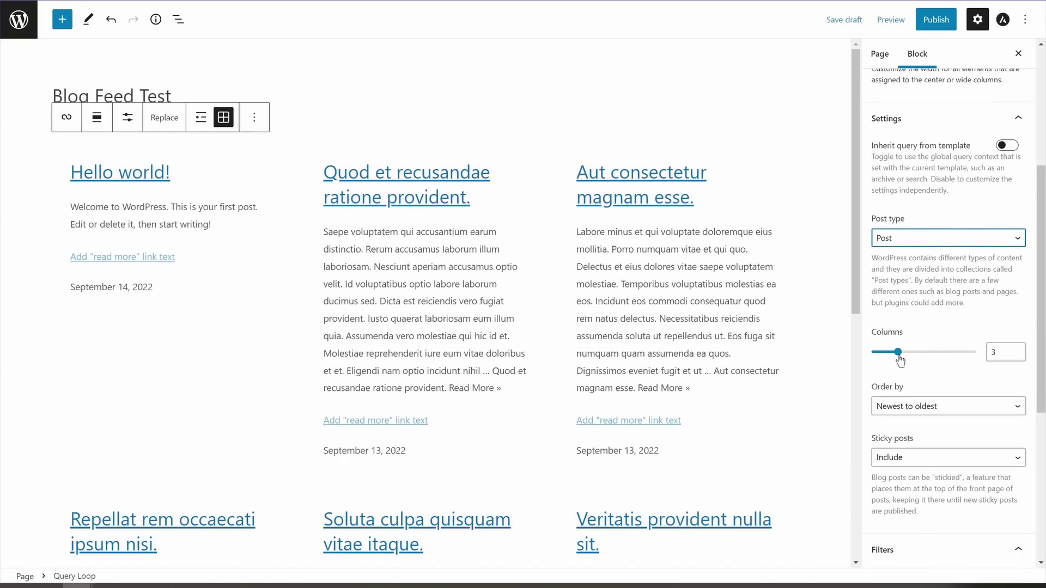
{"action": "left_click", "coordinate": [1016, 355]}
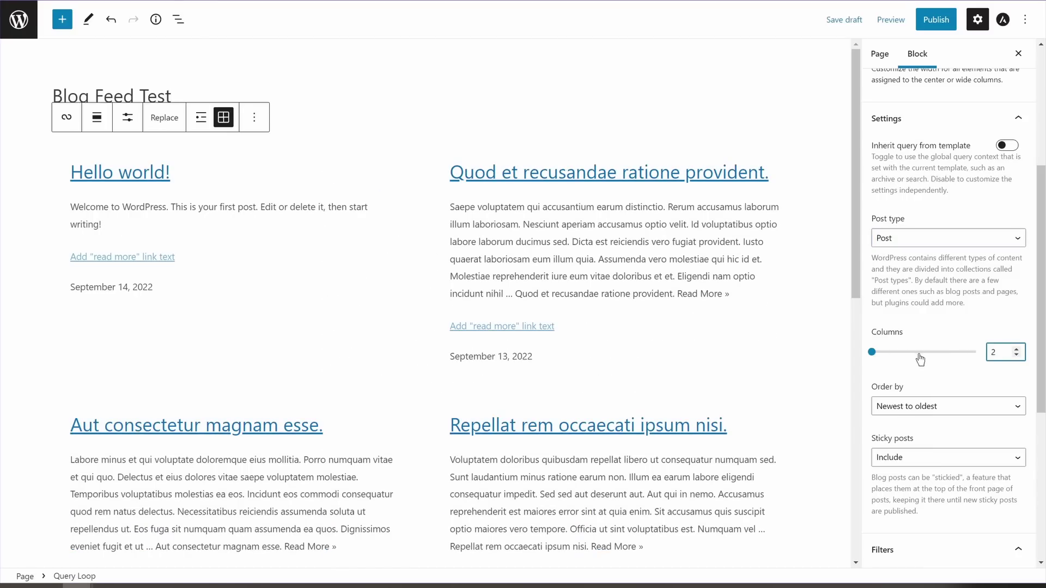
{"action": "left_click", "coordinate": [1017, 351]}
{"action": "left_click", "coordinate": [1017, 350]}
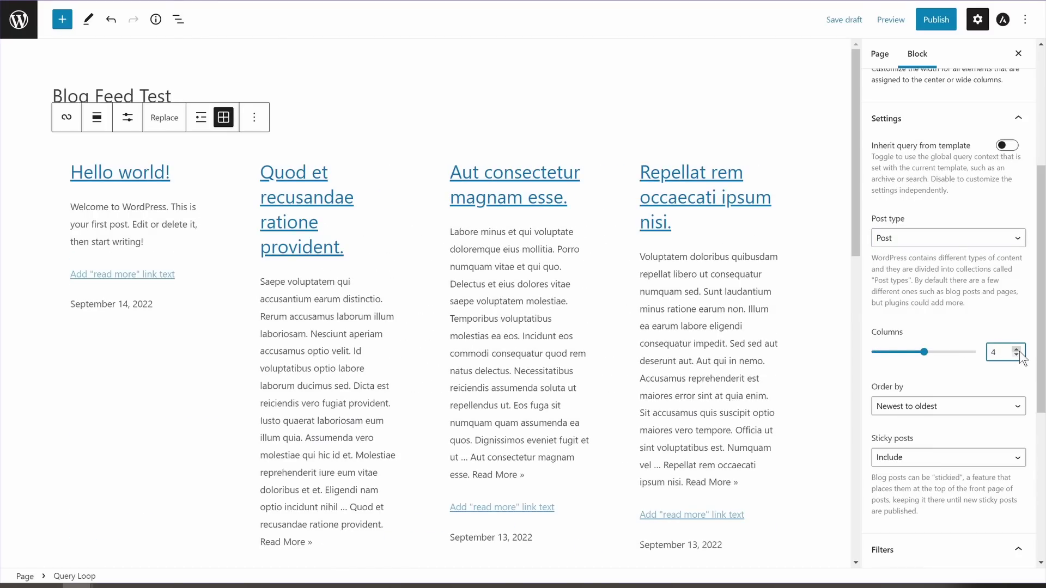
{"action": "left_click", "coordinate": [1016, 355]}
{"action": "left_click", "coordinate": [970, 333]}
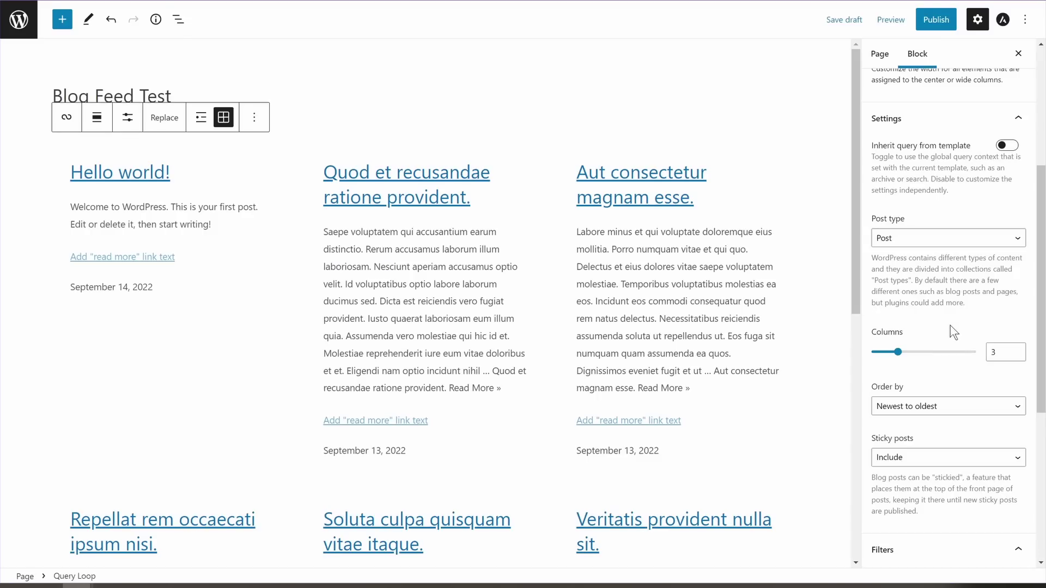
- Look through the available sort orders for the post grid without choosing a different one
{"action": "scroll", "coordinate": [950, 326], "scroll_direction": "down", "scroll_amount": 2}
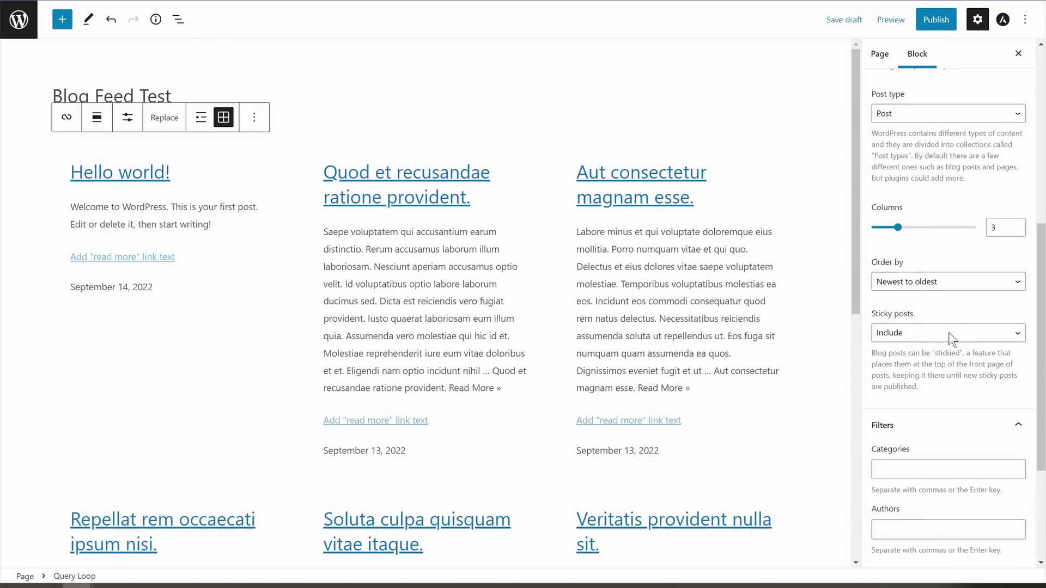
{"action": "left_click", "coordinate": [971, 284]}
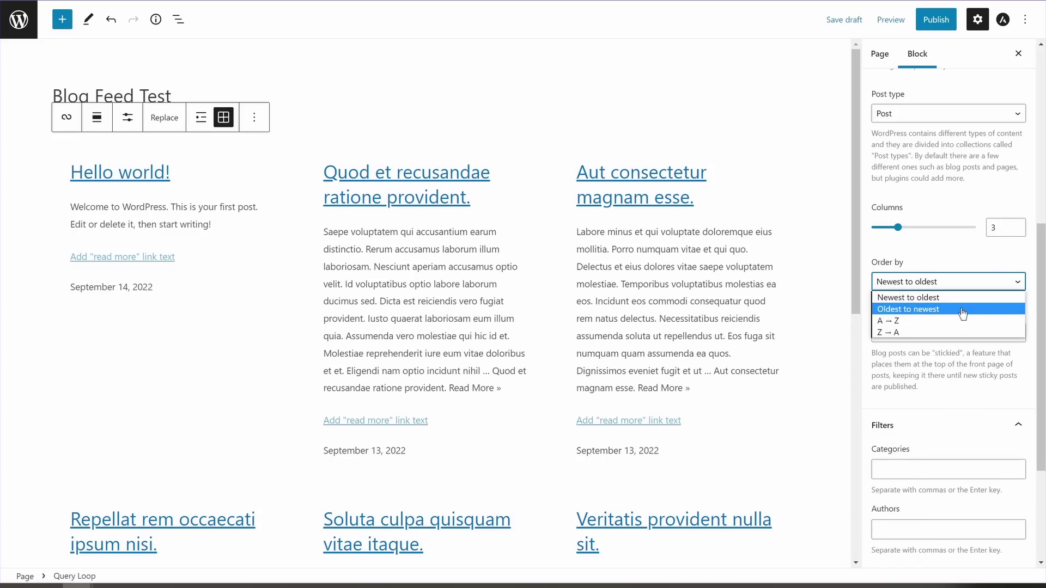
{"action": "left_click", "coordinate": [946, 269]}
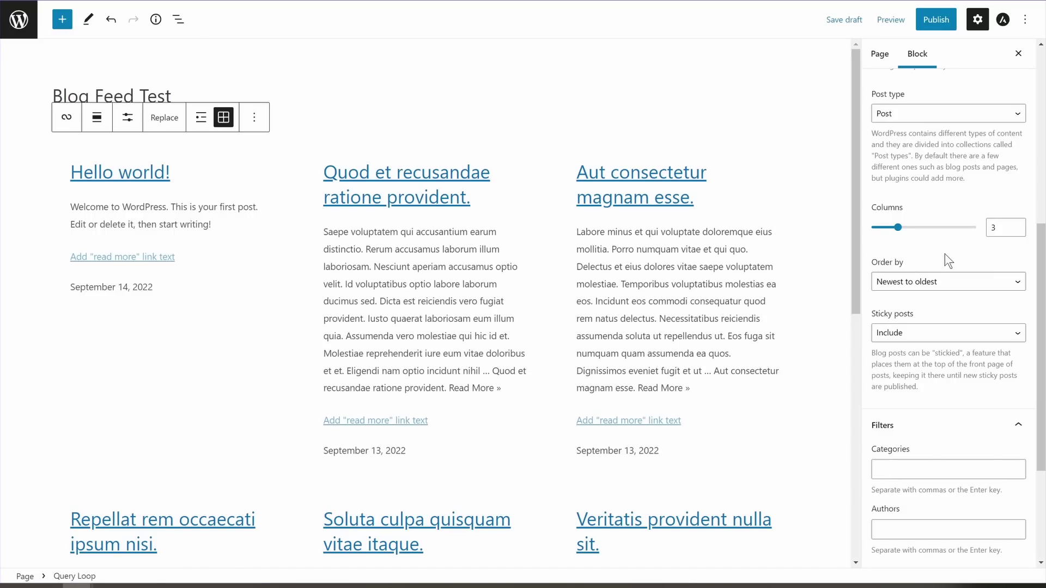
- Filter the query loop's posts to the categories Cat 1 and Cat 2, leaving the author filter empty
{"action": "scroll", "coordinate": [946, 305], "scroll_direction": "down", "scroll_amount": 2}
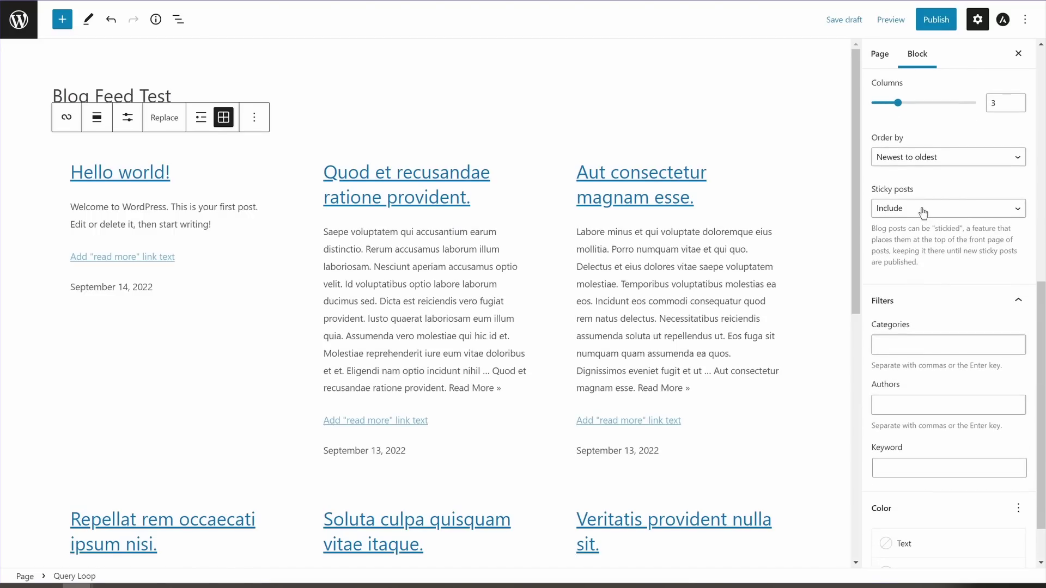
{"action": "scroll", "coordinate": [955, 229], "scroll_direction": "down", "scroll_amount": 1}
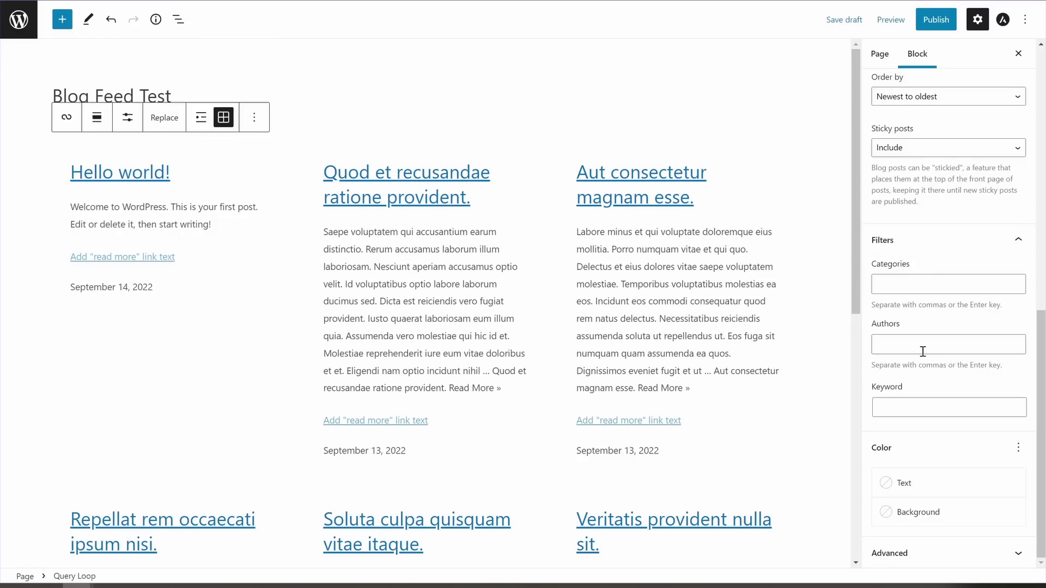
{"action": "left_click", "coordinate": [917, 284]}
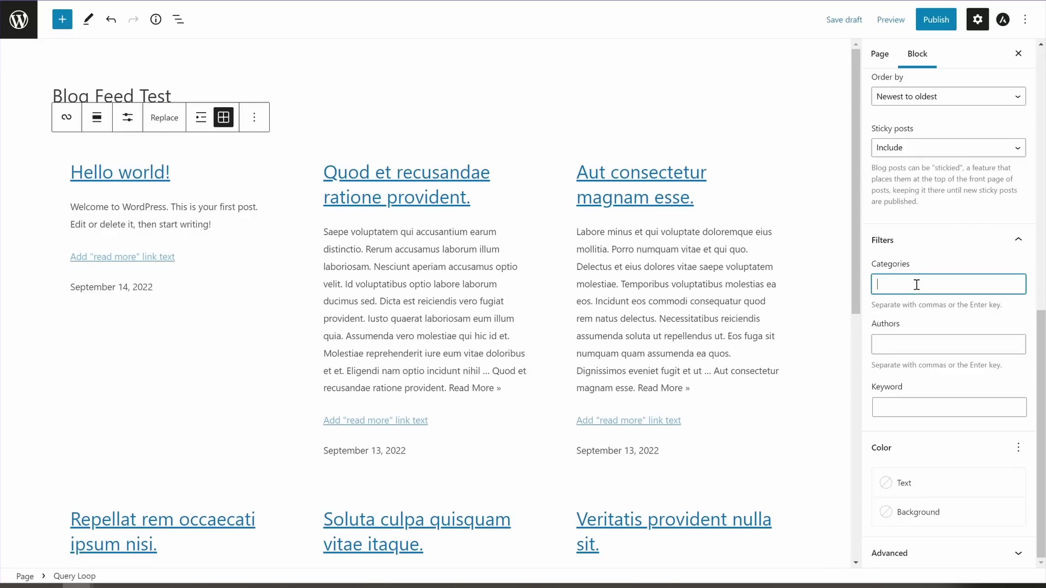
{"action": "type", "text": "cat"}
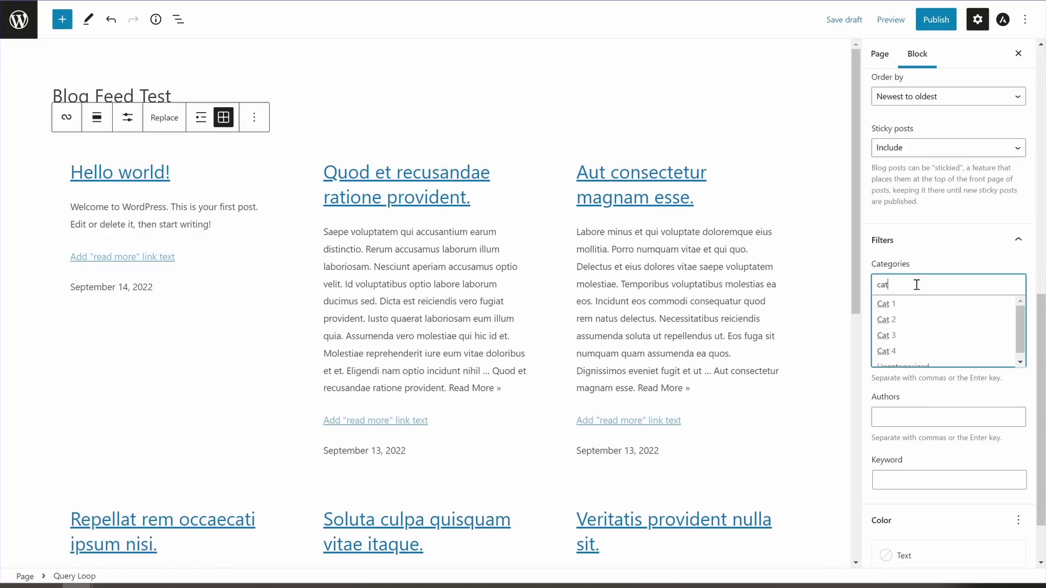
{"action": "left_click", "coordinate": [917, 299]}
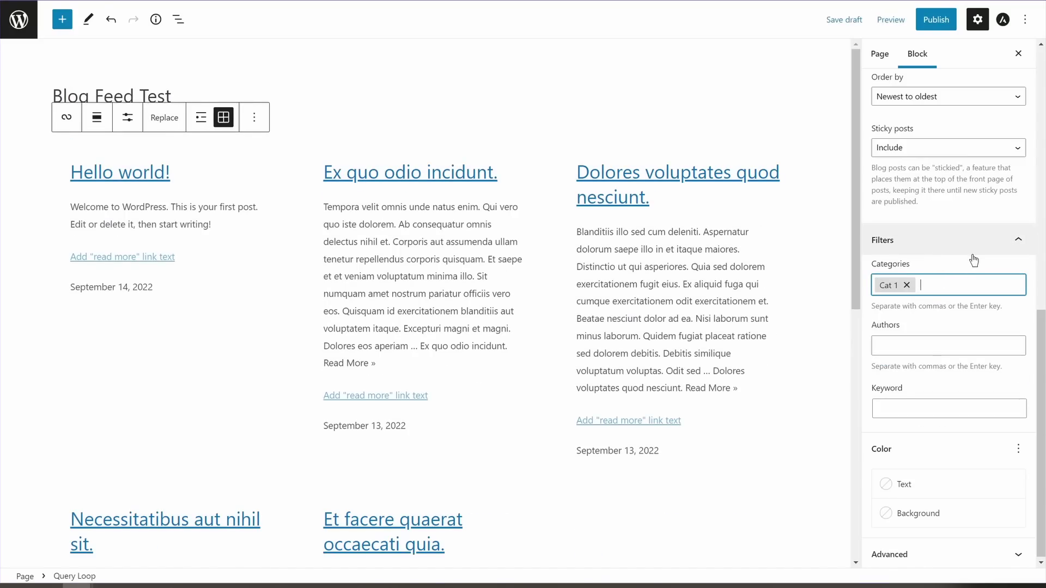
{"action": "type", "text": "cat 2"}
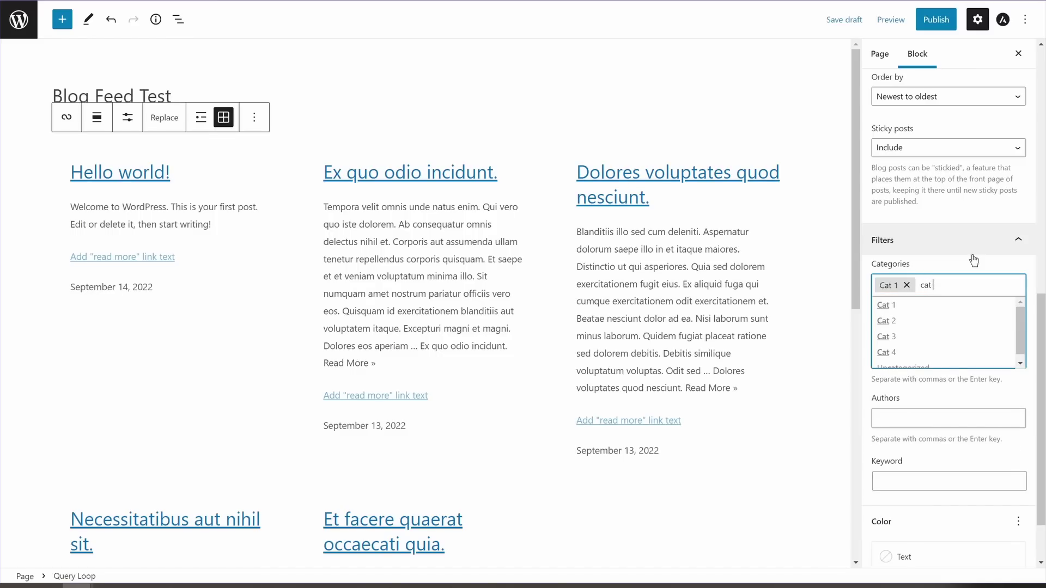
{"action": "left_click", "coordinate": [944, 304]}
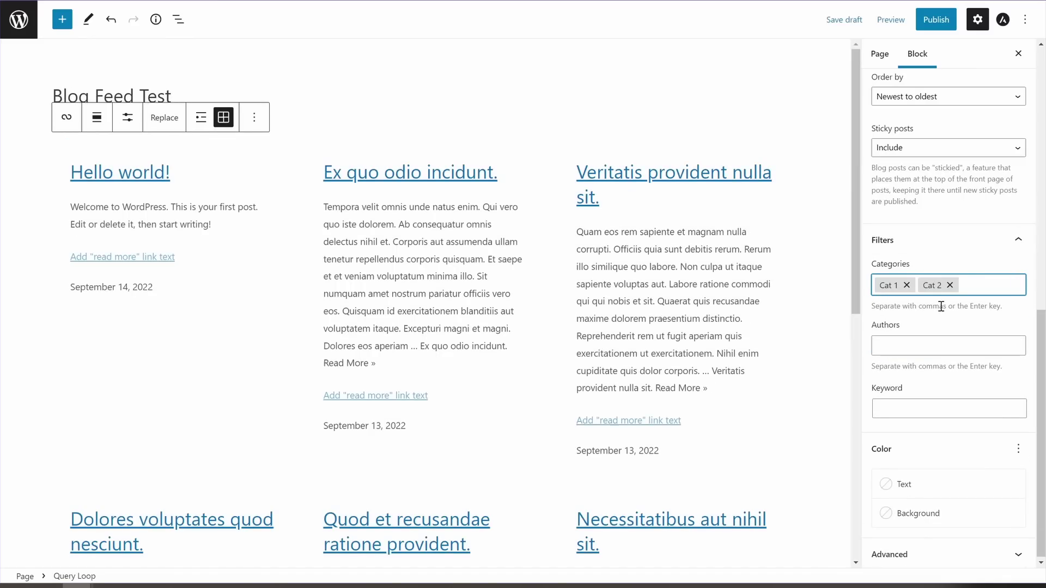
{"action": "left_click", "coordinate": [938, 346]}
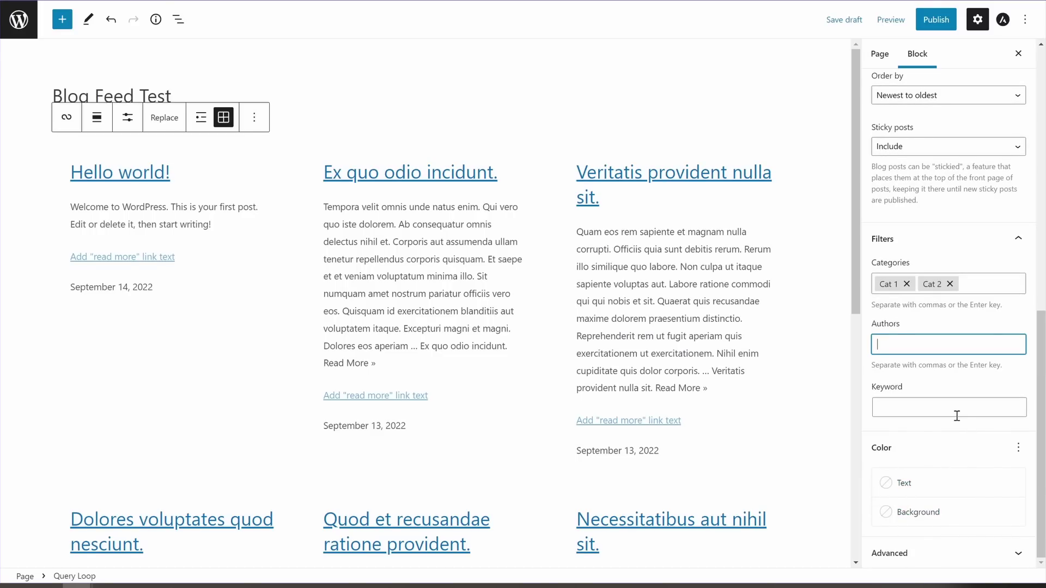
- Review the query loop's settings and the filtered post grid, and open the block inserter below the grid
{"action": "scroll", "coordinate": [945, 376], "scroll_direction": "up", "scroll_amount": 4}
{"action": "scroll", "coordinate": [945, 375], "scroll_direction": "up", "scroll_amount": 2}
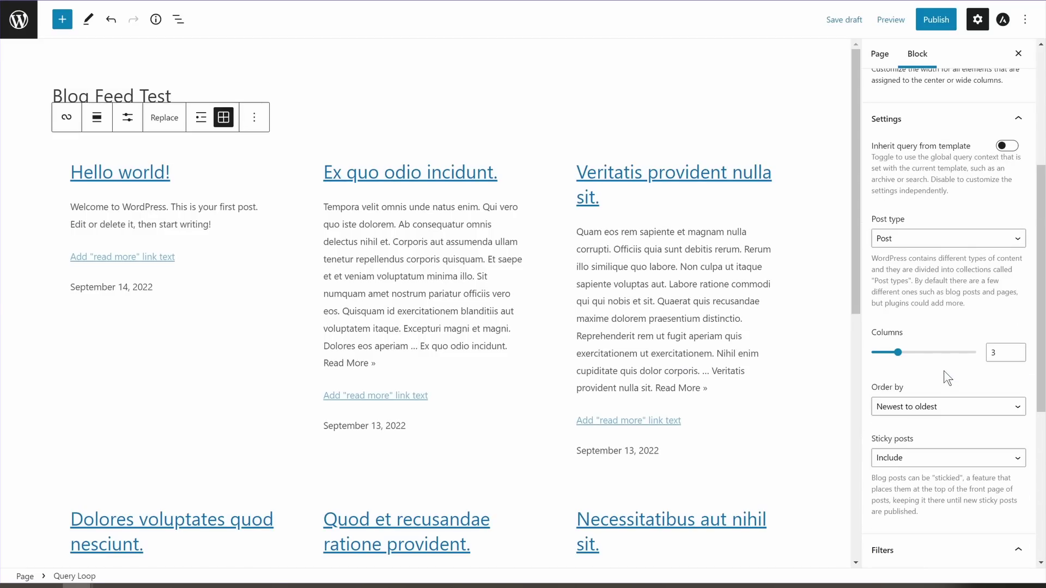
{"action": "scroll", "coordinate": [943, 365], "scroll_direction": "up", "scroll_amount": 5}
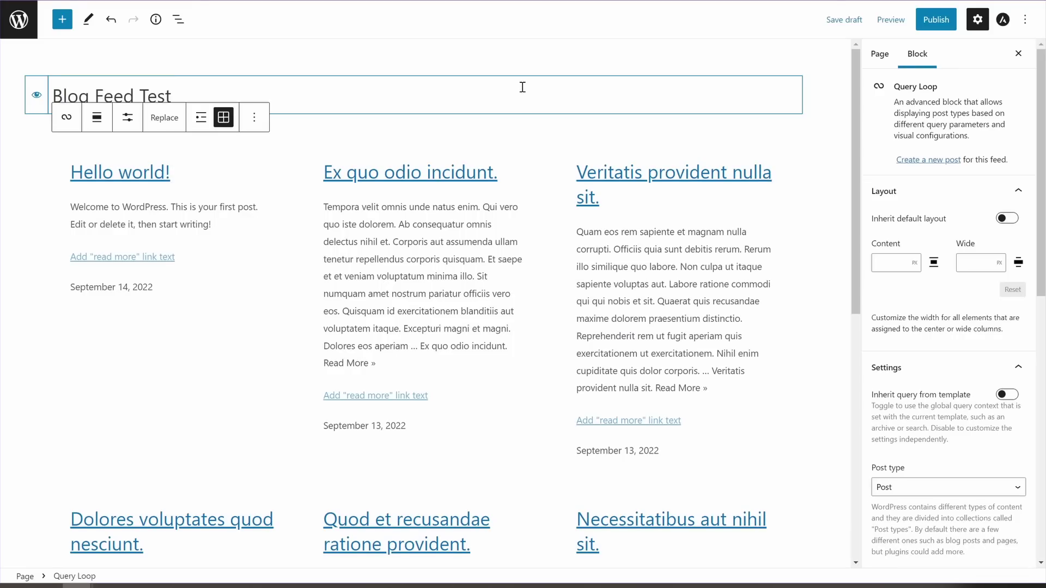
{"action": "scroll", "coordinate": [523, 87], "scroll_direction": "down", "scroll_amount": 9}
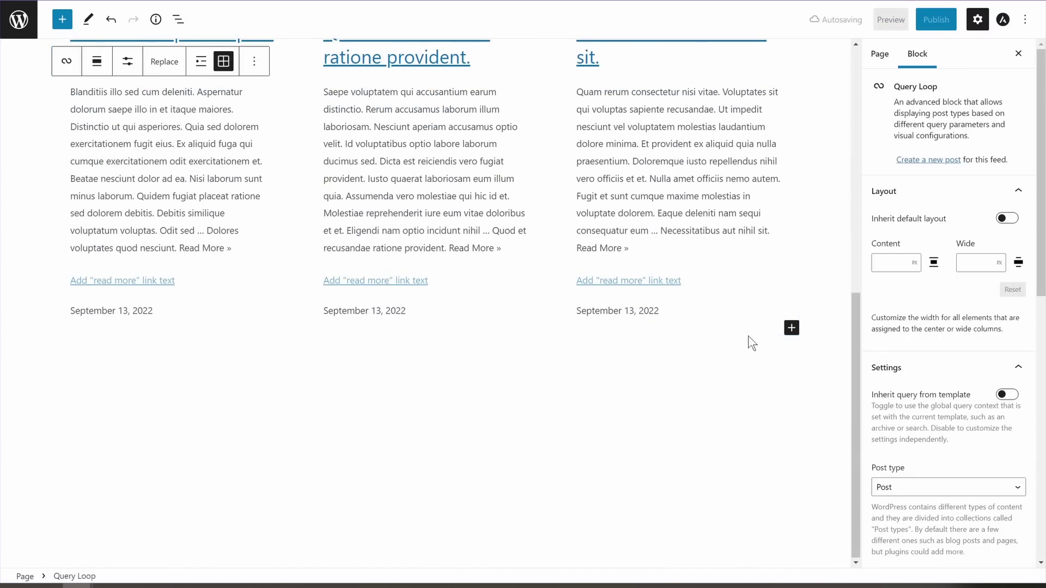
{"action": "left_click", "coordinate": [791, 327]}
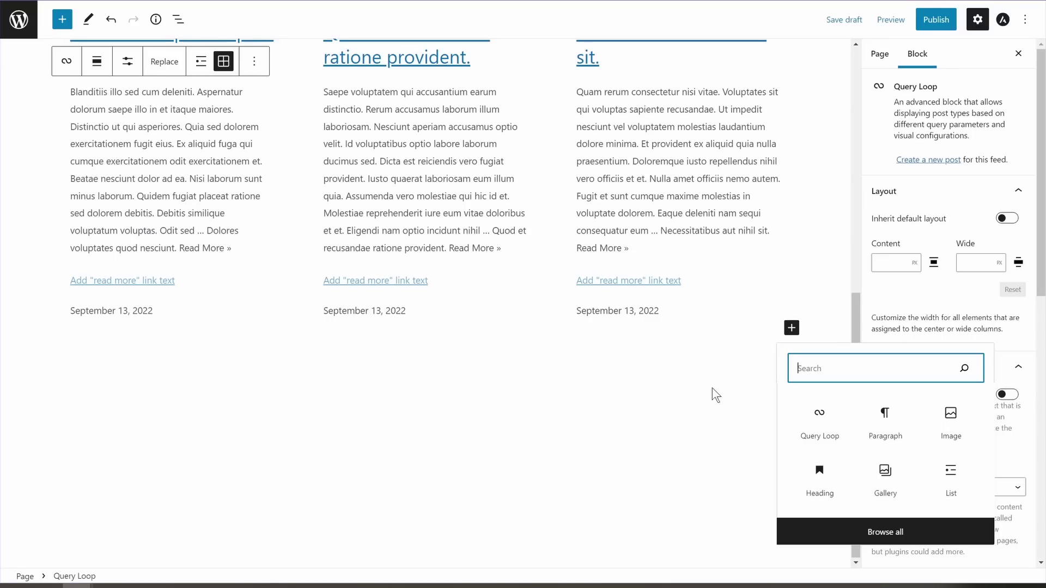
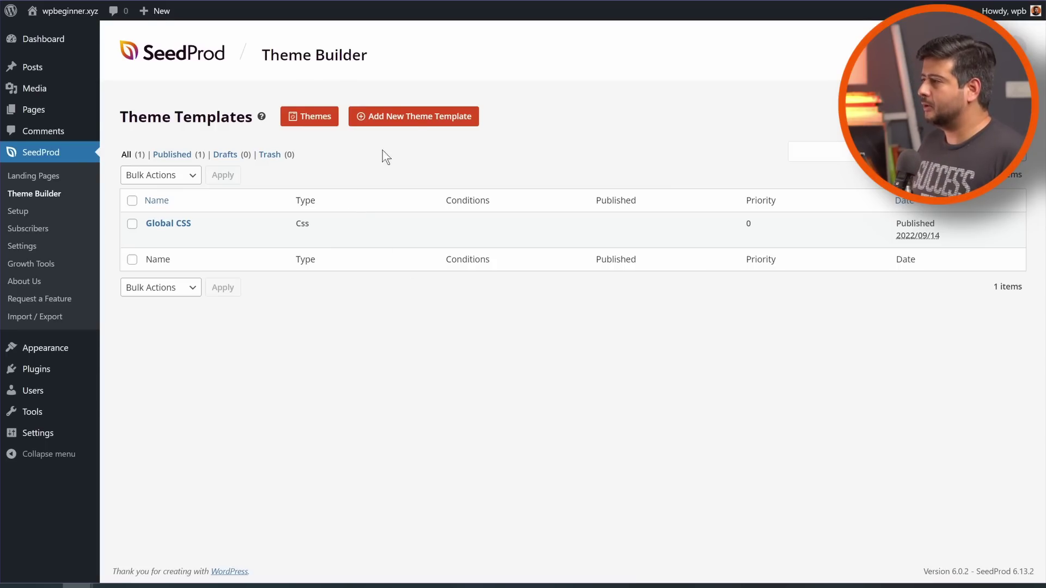
- Browse the ready-made themes in SeedProd's Theme Builder and apply the Meetup theme
{"action": "left_click", "coordinate": [318, 118]}
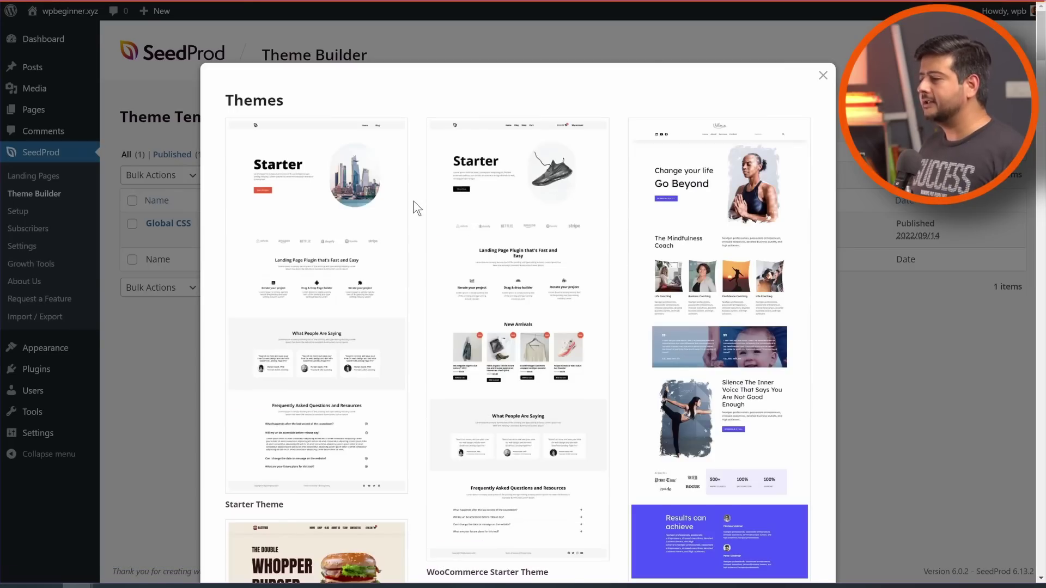
{"action": "mouse_move", "coordinate": [454, 234]}
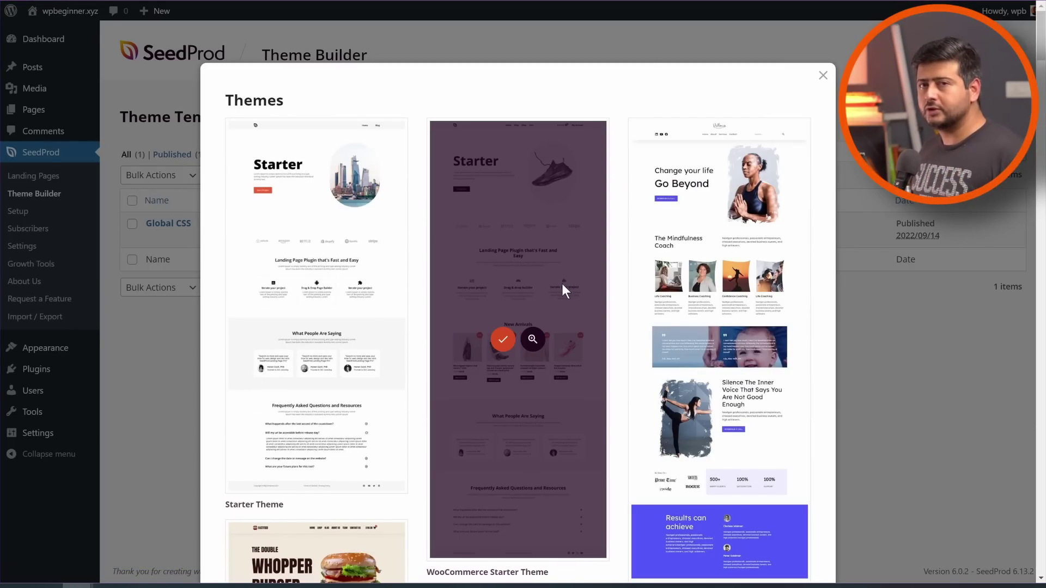
{"action": "scroll", "coordinate": [583, 294], "scroll_direction": "down", "scroll_amount": 10}
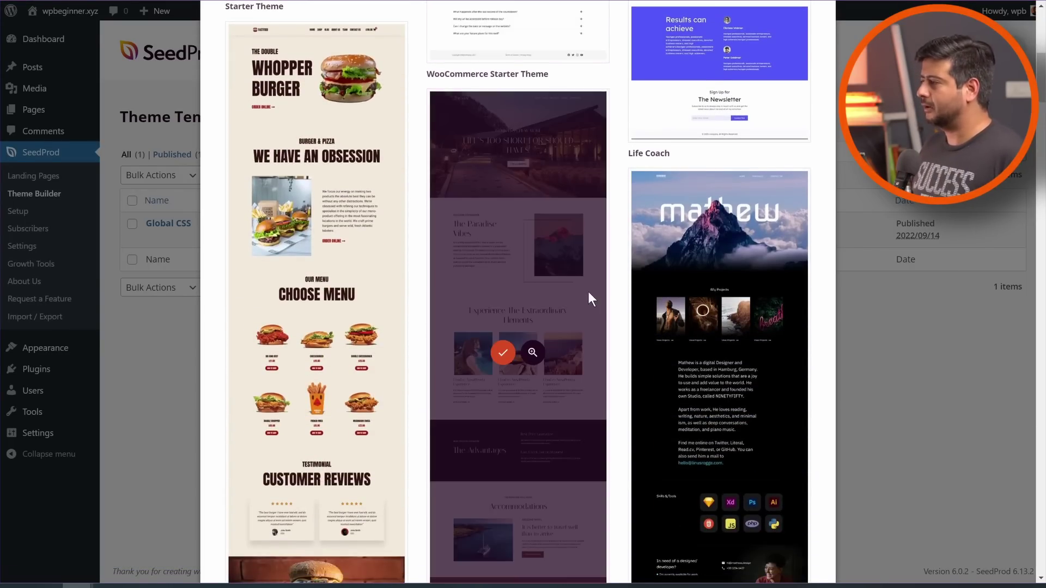
{"action": "scroll", "coordinate": [605, 304], "scroll_direction": "down", "scroll_amount": 12}
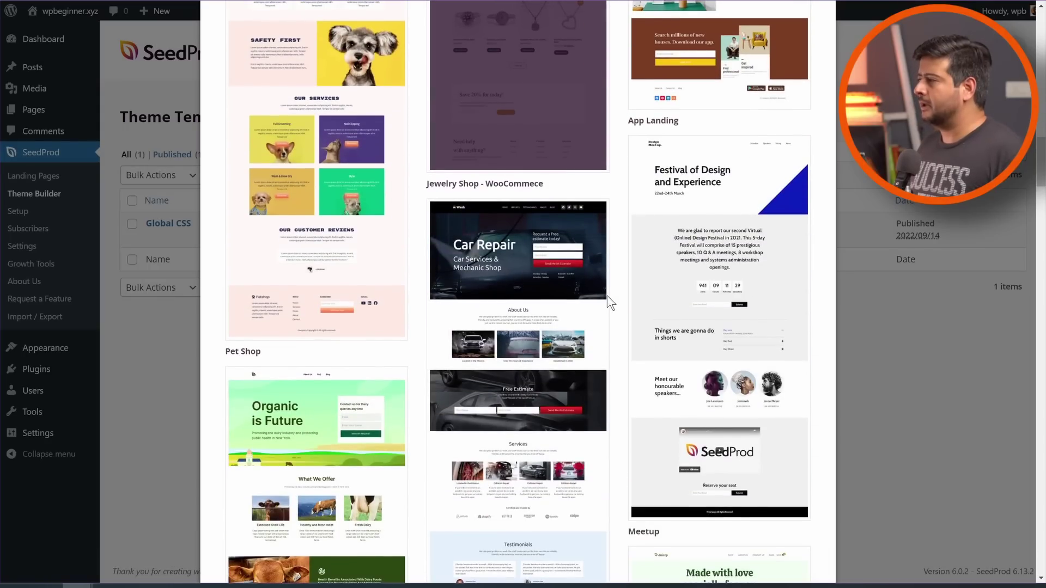
{"action": "left_click", "coordinate": [704, 329]}
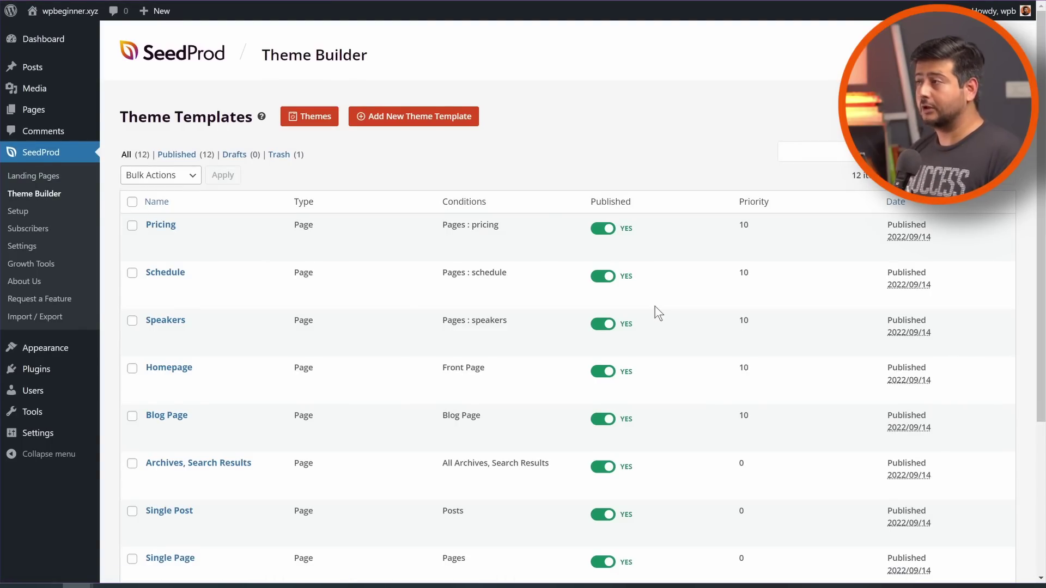
- Look through the imported theme templates and open the Blog Page template's design for editing in a new tab
{"action": "scroll", "coordinate": [523, 318], "scroll_direction": "down", "scroll_amount": 5}
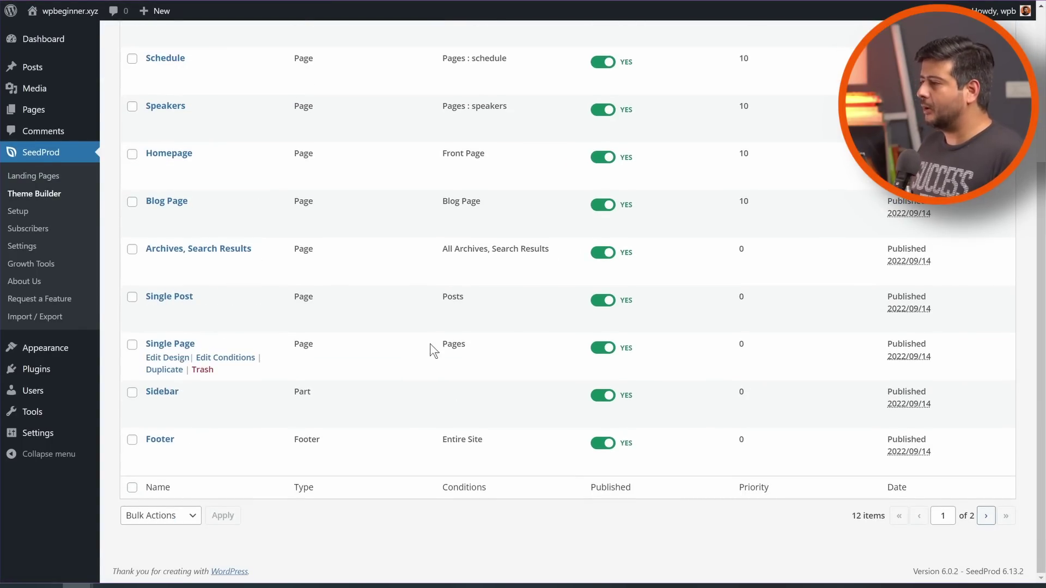
{"action": "scroll", "coordinate": [430, 343], "scroll_direction": "up", "scroll_amount": 5}
{"action": "mouse_move", "coordinate": [430, 345]}
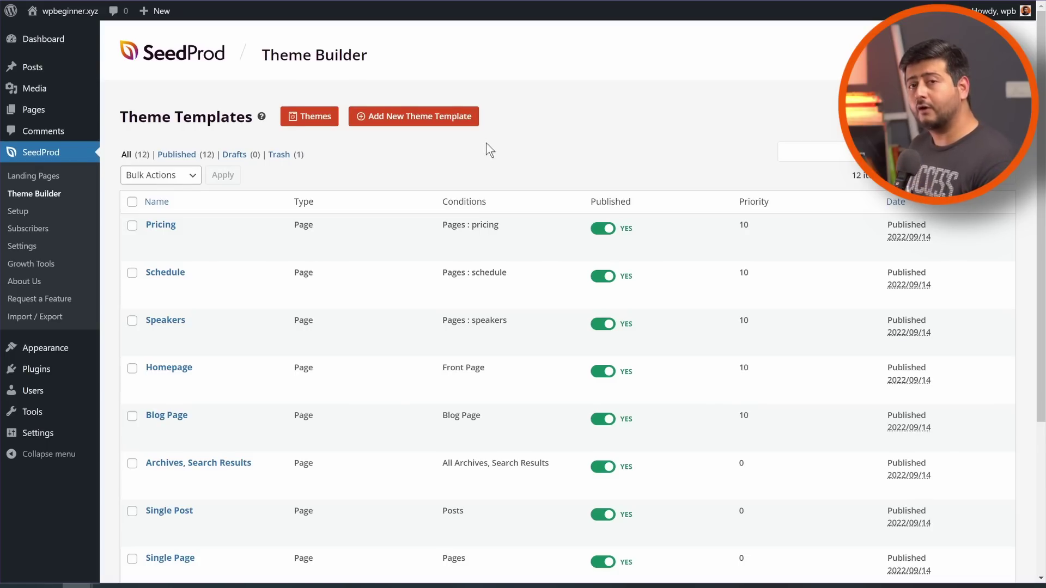
{"action": "scroll", "coordinate": [505, 146], "scroll_direction": "down", "scroll_amount": 3}
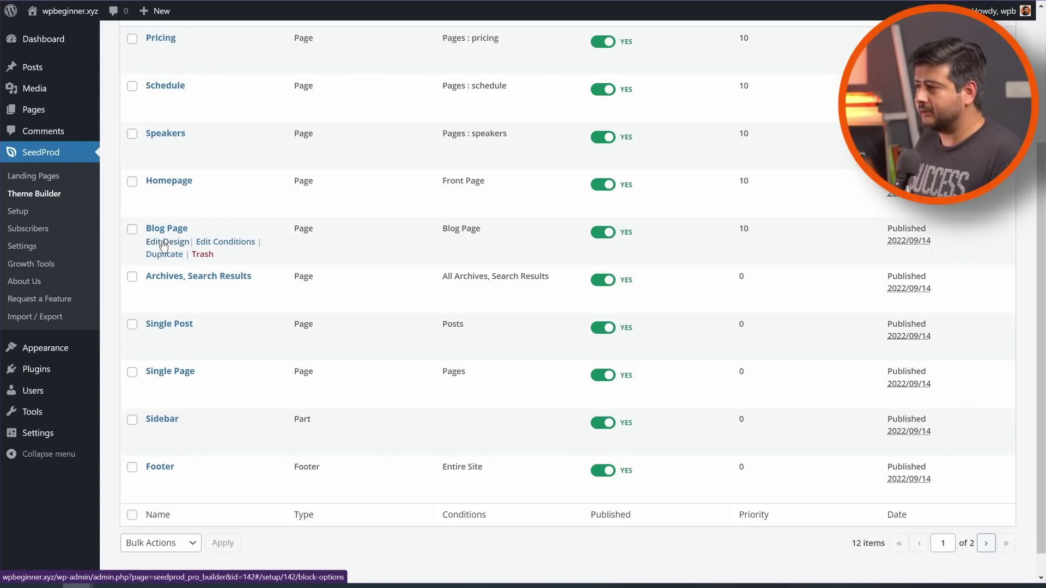
{"action": "right_click", "coordinate": [163, 246]}
{"action": "left_click", "coordinate": [207, 249]}
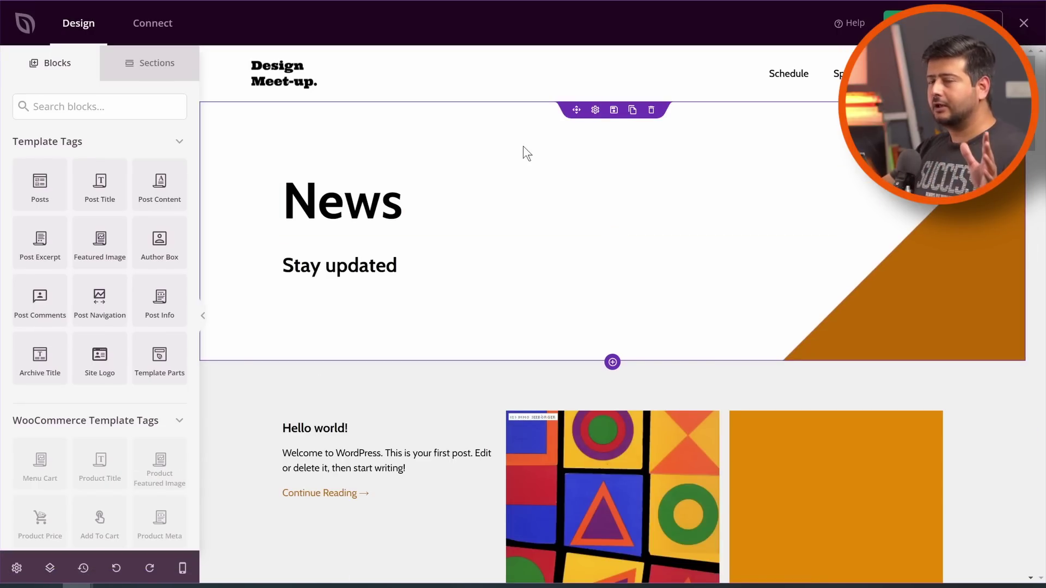
- Examine the Blog Page template's layout from the News header through the whole post grid
{"action": "scroll", "coordinate": [583, 207], "scroll_direction": "down", "scroll_amount": 8}
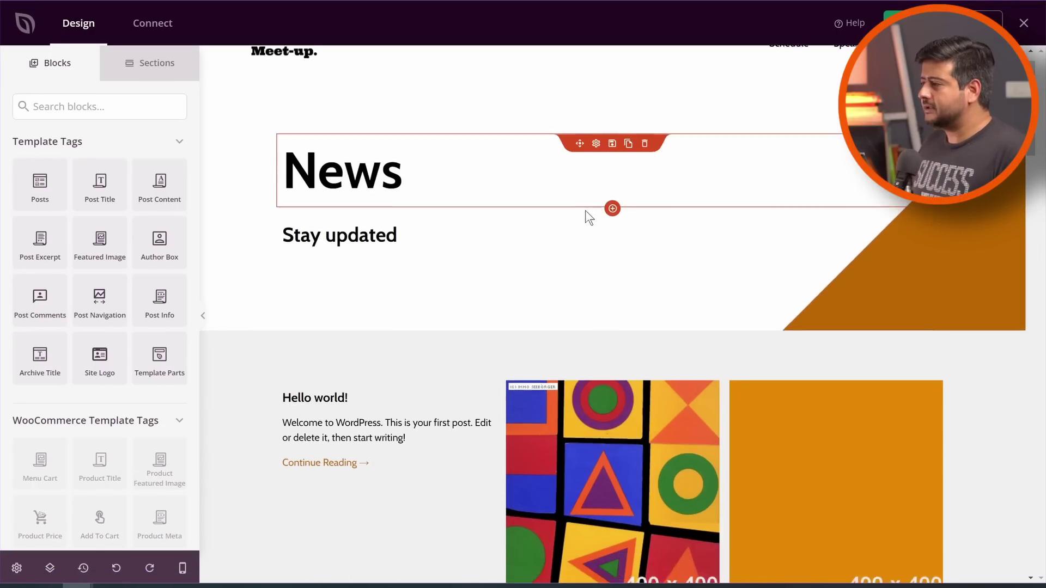
{"action": "scroll", "coordinate": [590, 244], "scroll_direction": "down", "scroll_amount": 2}
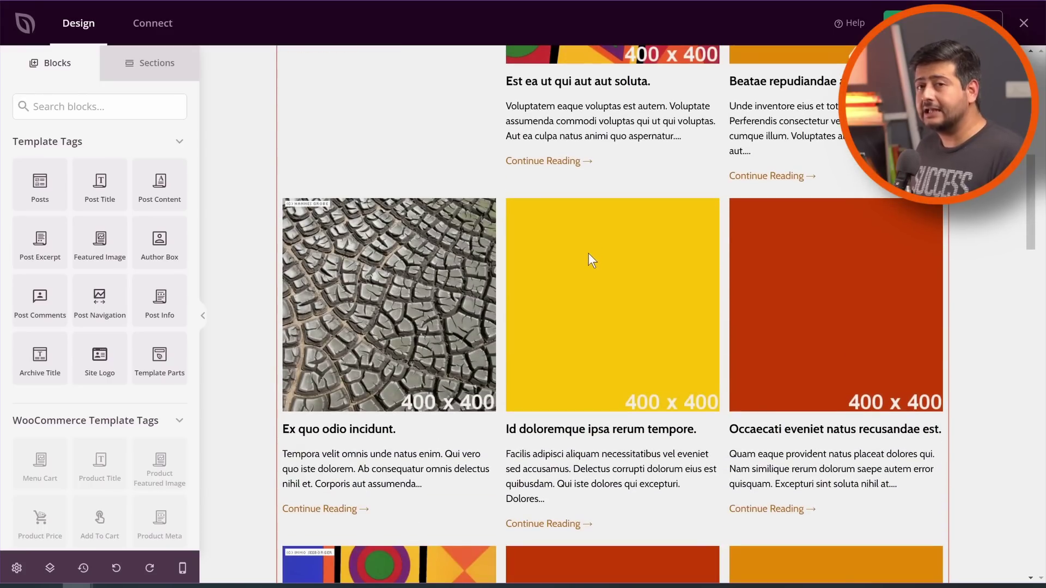
{"action": "scroll", "coordinate": [587, 252], "scroll_direction": "down", "scroll_amount": 10}
{"action": "scroll", "coordinate": [587, 261], "scroll_direction": "down", "scroll_amount": 20}
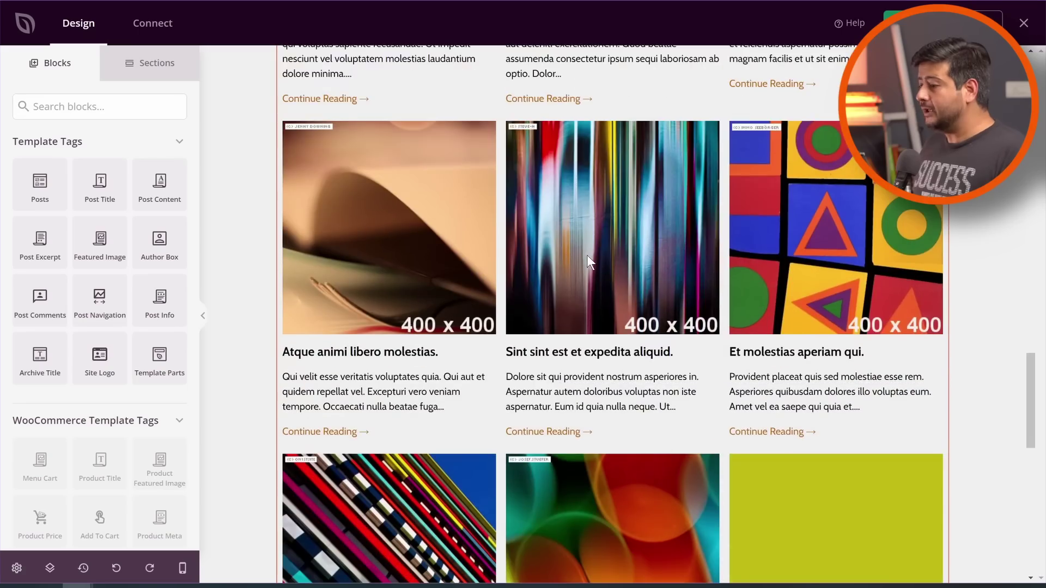
{"action": "scroll", "coordinate": [583, 261], "scroll_direction": "down", "scroll_amount": 2}
{"action": "scroll", "coordinate": [588, 272], "scroll_direction": "up", "scroll_amount": 20}
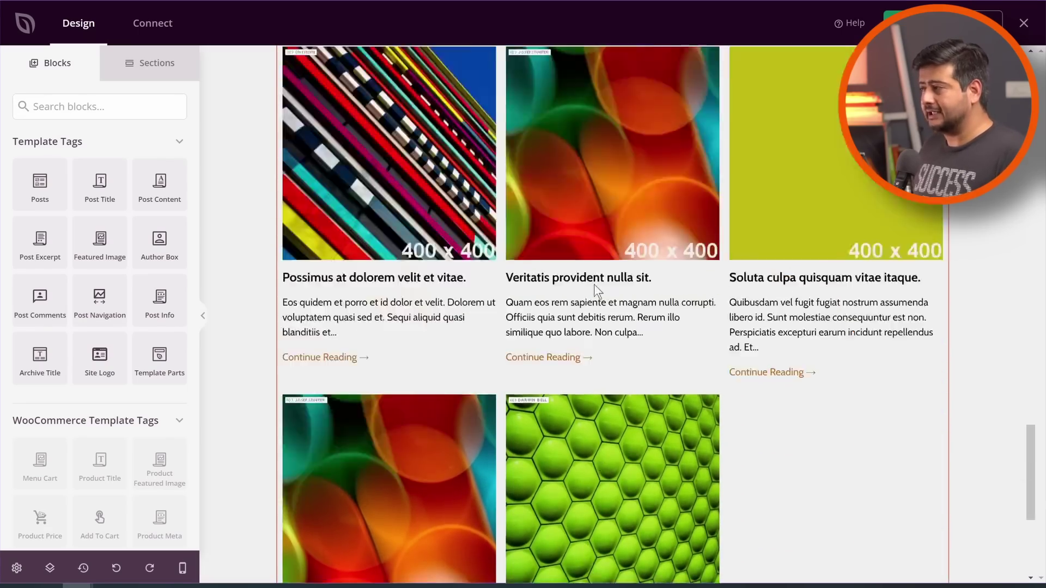
{"action": "scroll", "coordinate": [542, 248], "scroll_direction": "up", "scroll_amount": 12}
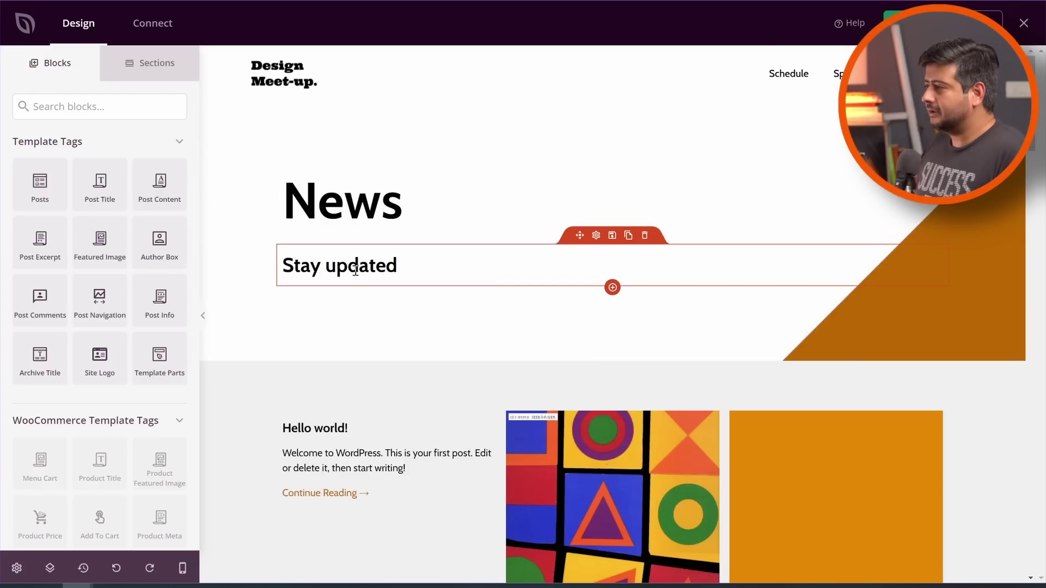
- Collapse the WooCommerce template tags and look through the other blocks available for the blog page
{"action": "scroll", "coordinate": [408, 292], "scroll_direction": "down", "scroll_amount": 2}
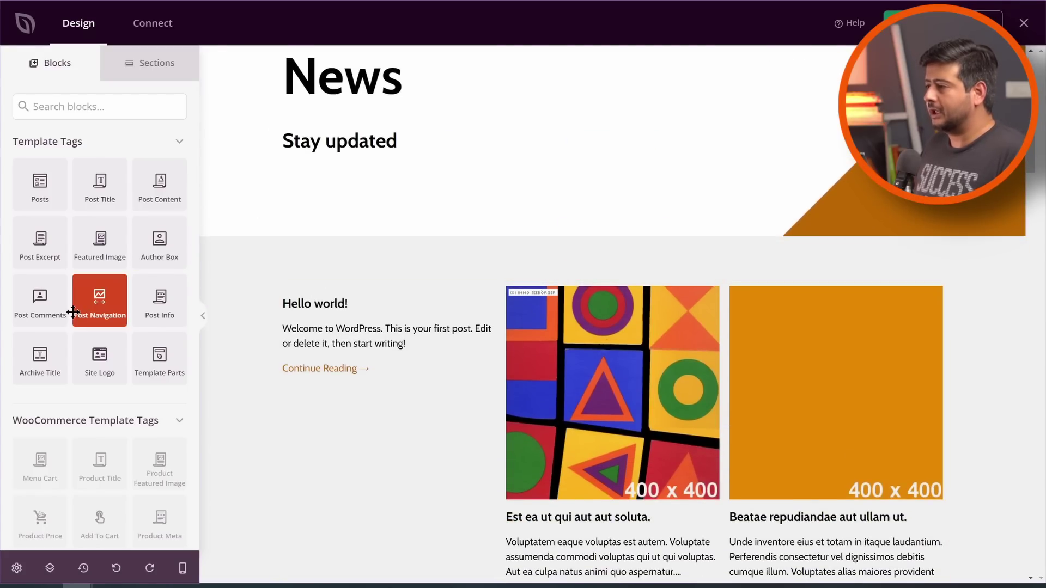
{"action": "scroll", "coordinate": [77, 321], "scroll_direction": "down", "scroll_amount": 3}
{"action": "left_click", "coordinate": [179, 235]}
{"action": "scroll", "coordinate": [120, 247], "scroll_direction": "up", "scroll_amount": 3}
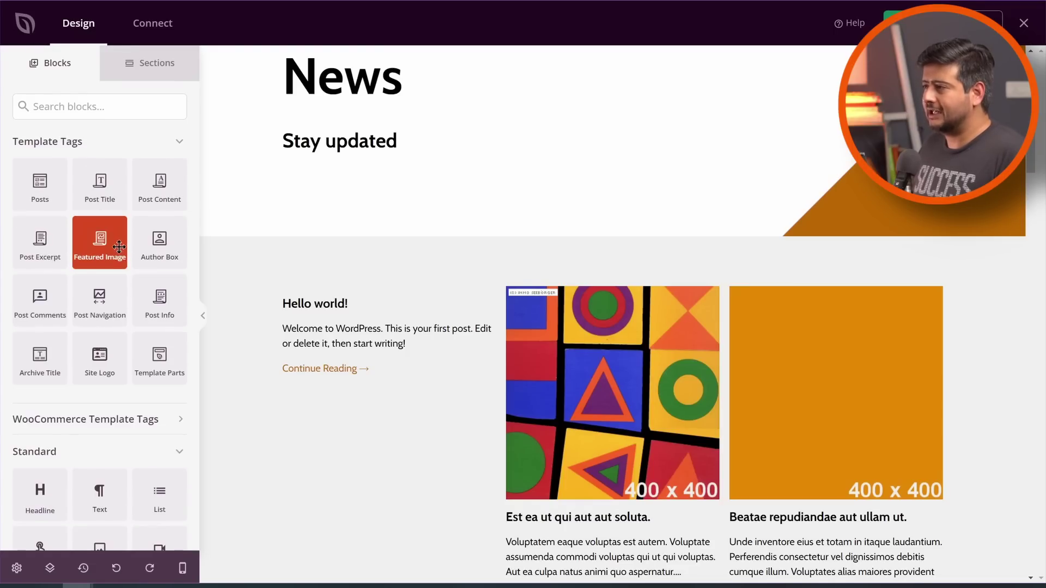
{"action": "scroll", "coordinate": [82, 294], "scroll_direction": "down", "scroll_amount": 4}
{"action": "scroll", "coordinate": [107, 349], "scroll_direction": "down", "scroll_amount": 12}
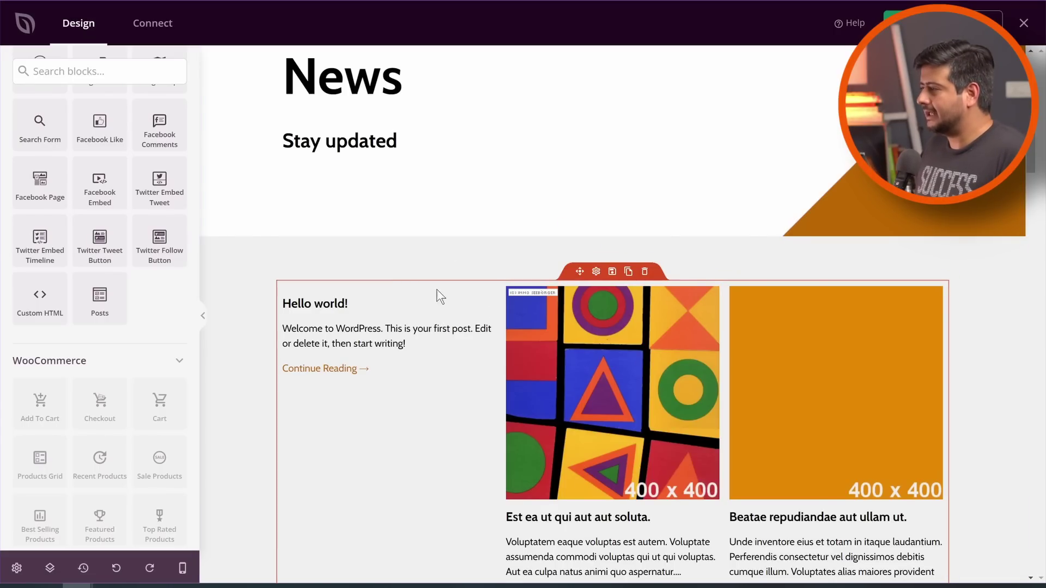
- Select the Posts block and examine its query types and layout options, keeping the query type at Default
{"action": "left_click", "coordinate": [442, 308]}
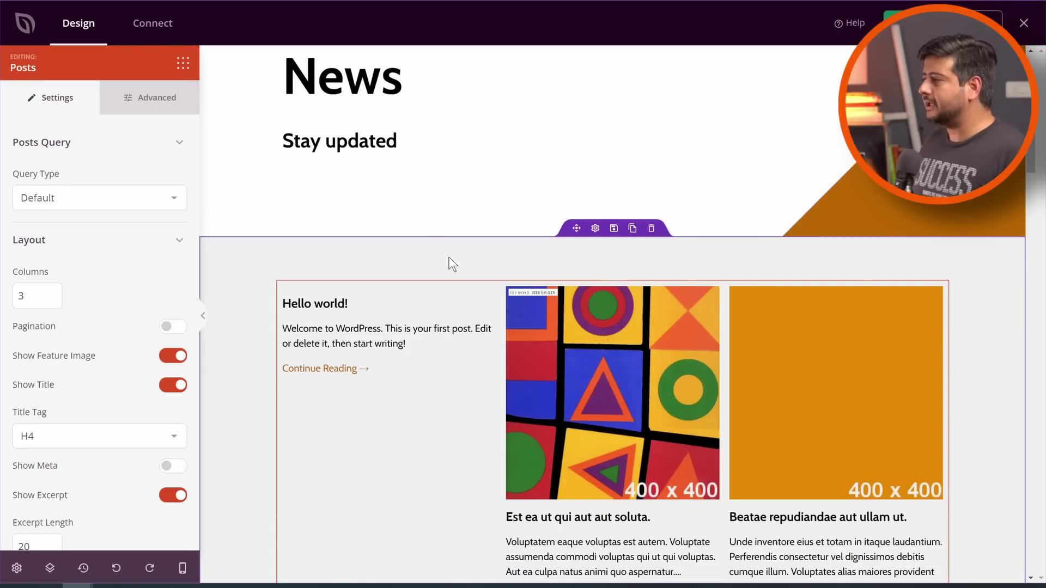
{"action": "scroll", "coordinate": [563, 276], "scroll_direction": "down", "scroll_amount": 3}
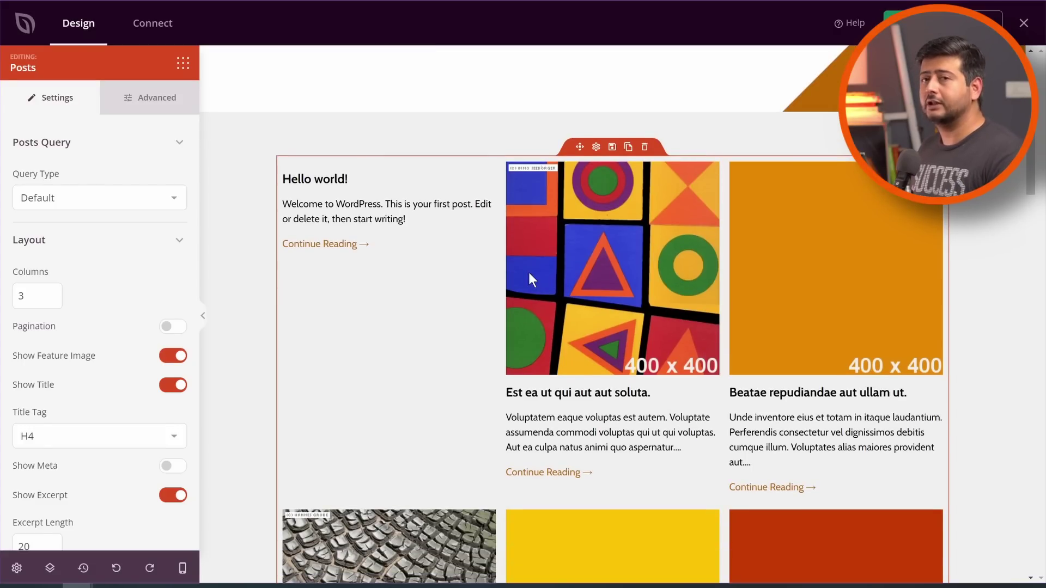
{"action": "left_click", "coordinate": [148, 193]}
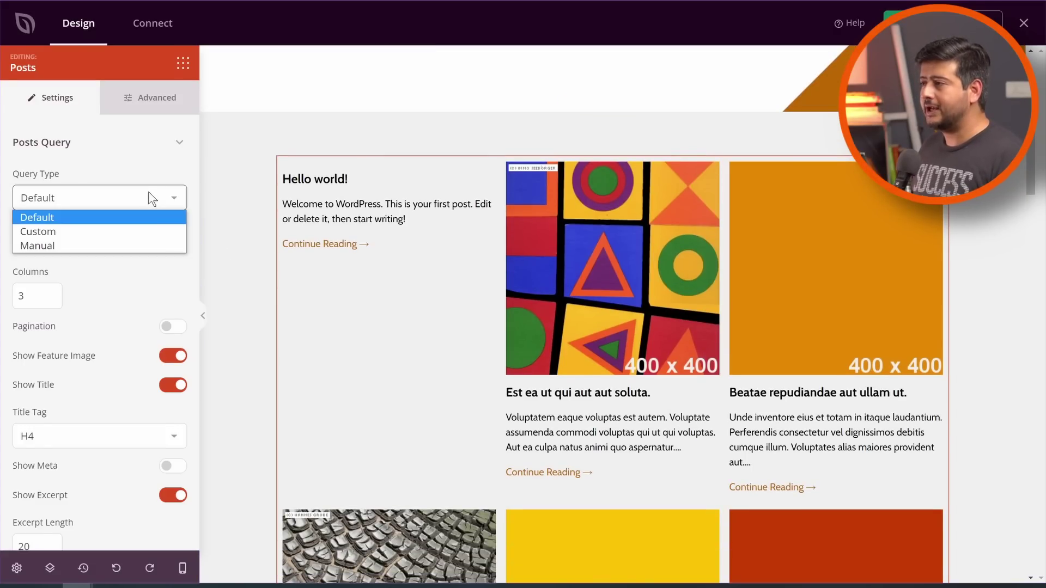
{"action": "left_click", "coordinate": [148, 191]}
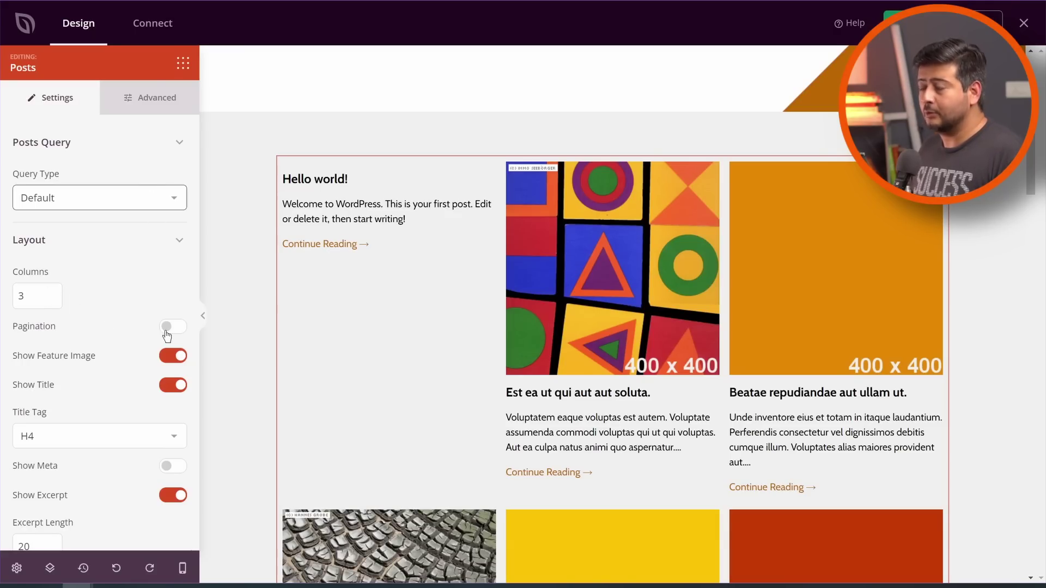
{"action": "scroll", "coordinate": [93, 272], "scroll_direction": "down", "scroll_amount": 2}
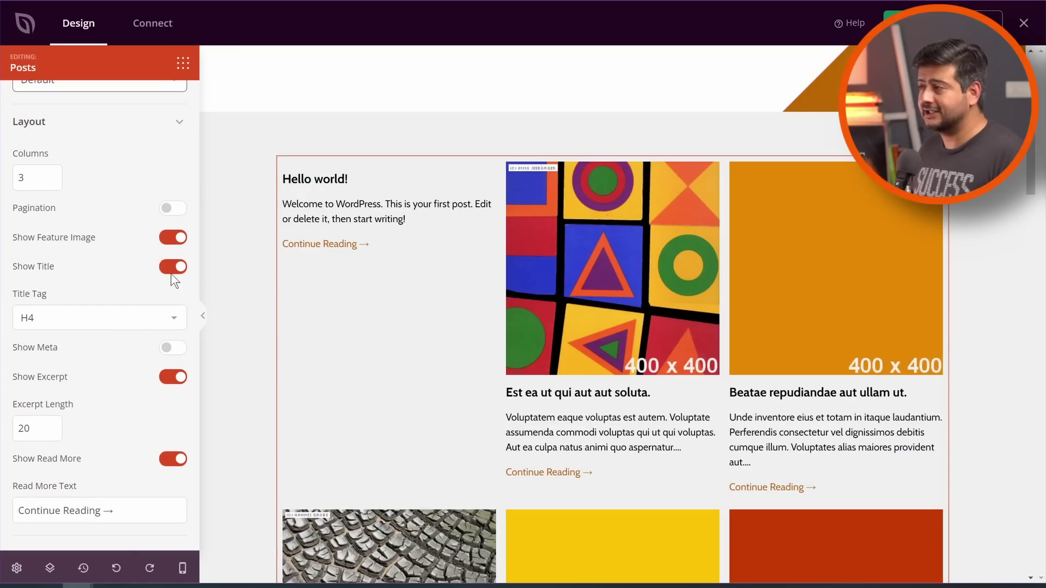
- Try hiding the feature image and the title in the Posts block, restoring each one
{"action": "left_click", "coordinate": [173, 238]}
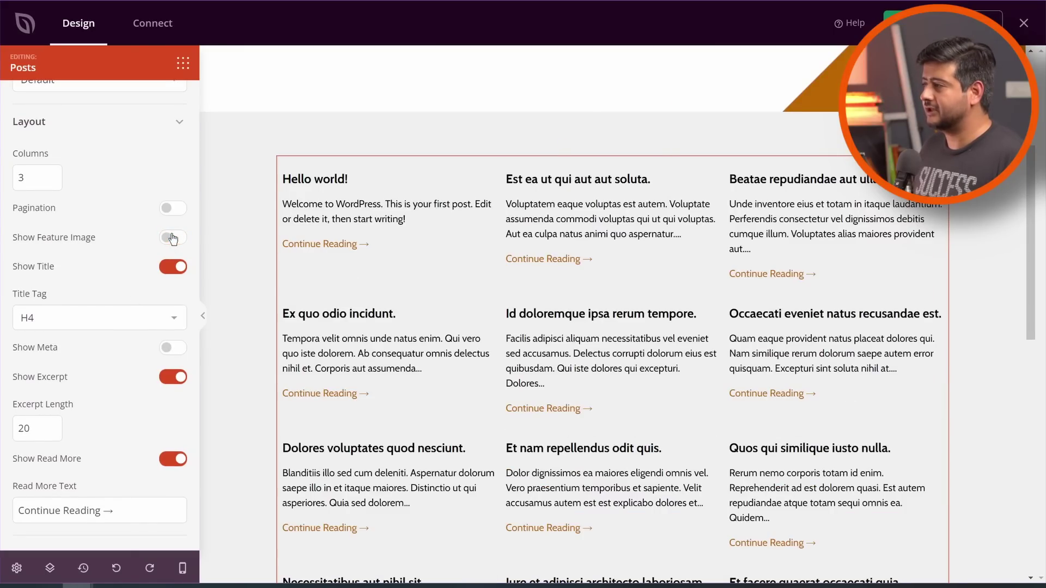
{"action": "left_click", "coordinate": [172, 238]}
{"action": "left_click", "coordinate": [175, 267]}
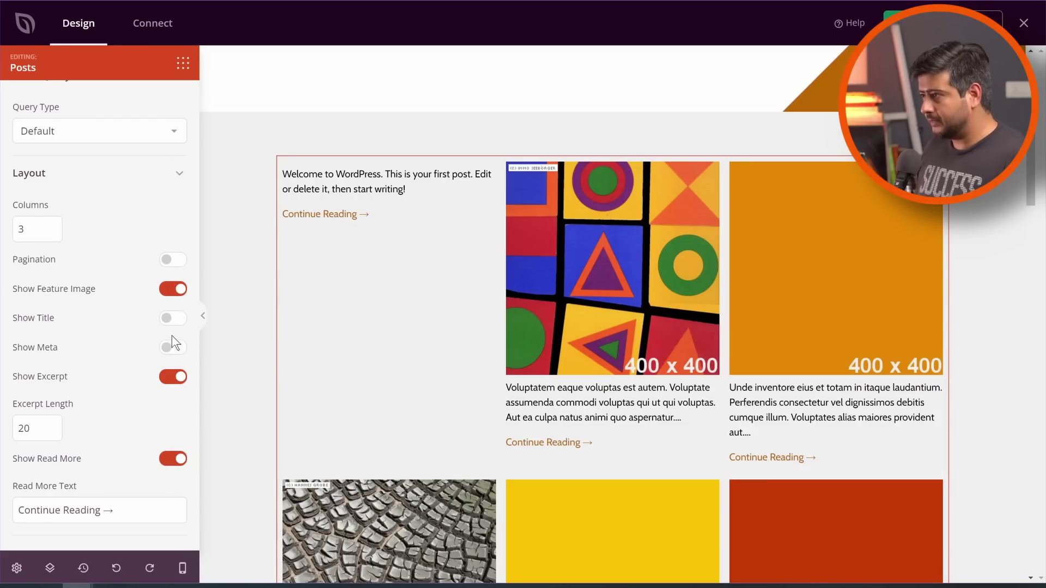
{"action": "left_click", "coordinate": [175, 318]}
{"action": "scroll", "coordinate": [102, 334], "scroll_direction": "down", "scroll_amount": 1}
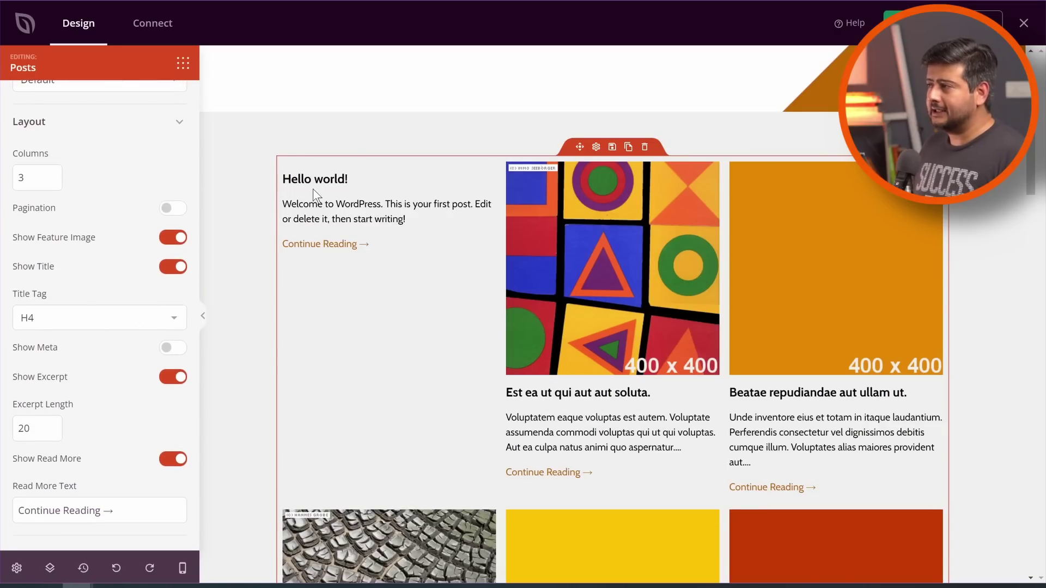
- Check the Posts block's title tag choices, keeping H4, and try the post meta display, switching it back off
{"action": "left_click", "coordinate": [180, 321]}
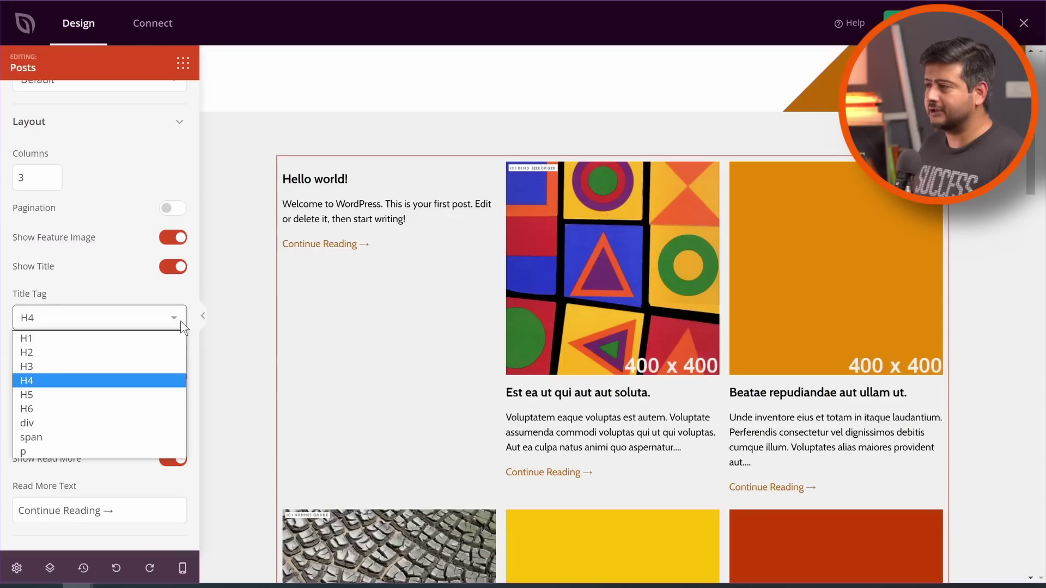
{"action": "left_click", "coordinate": [139, 301]}
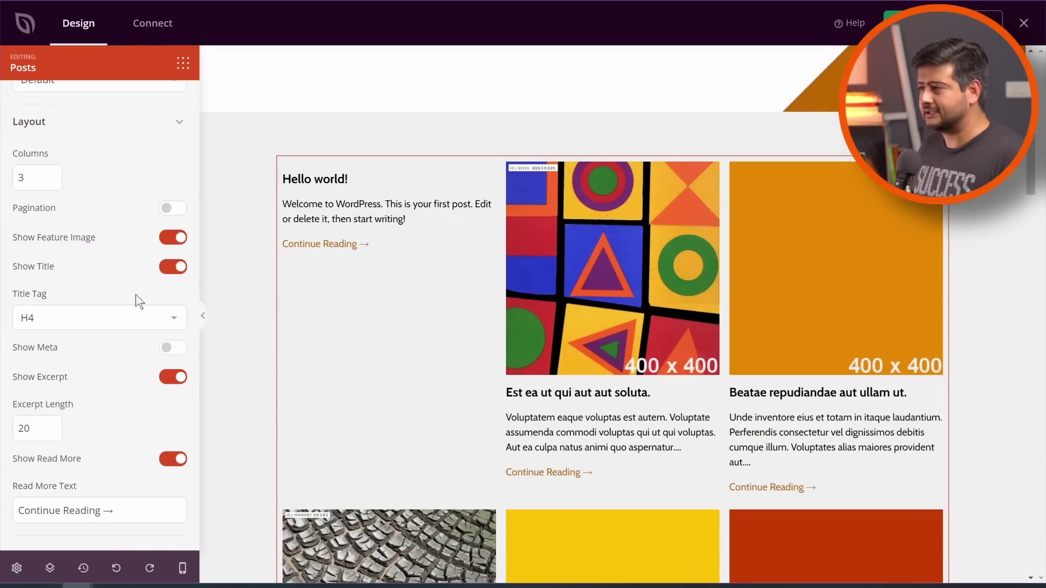
{"action": "left_click", "coordinate": [179, 350]}
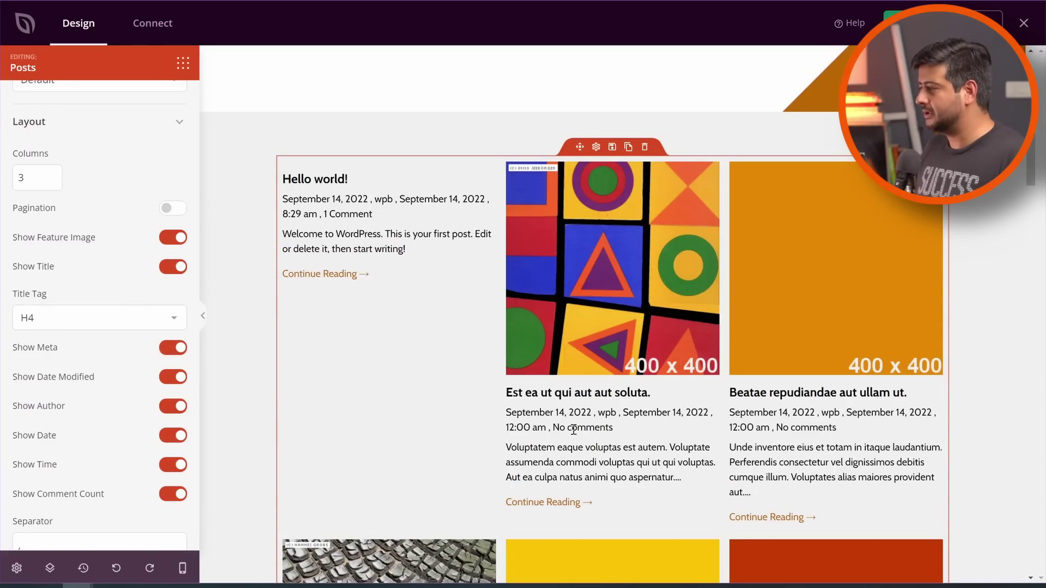
{"action": "left_click", "coordinate": [179, 347]}
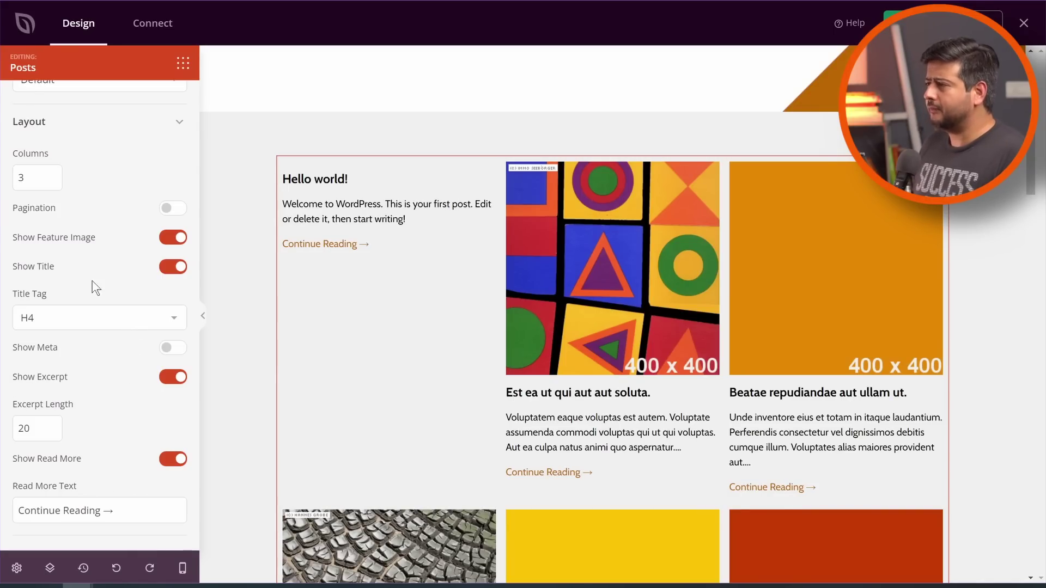
- Set the Posts block's query type to Custom and enable Query By Category
{"action": "scroll", "coordinate": [100, 207], "scroll_direction": "up", "scroll_amount": 1}
{"action": "left_click", "coordinate": [107, 131]}
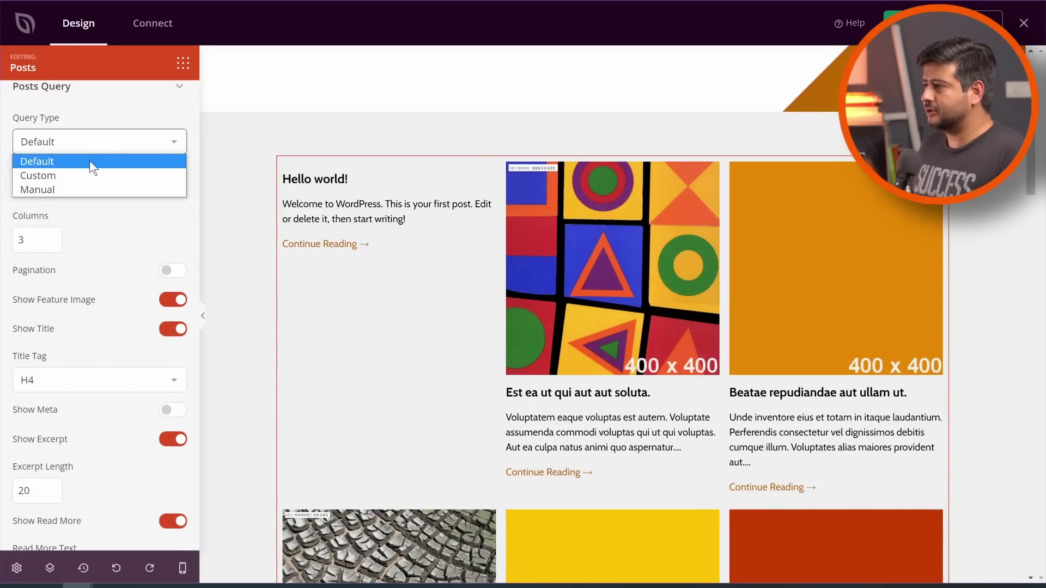
{"action": "left_click", "coordinate": [80, 173]}
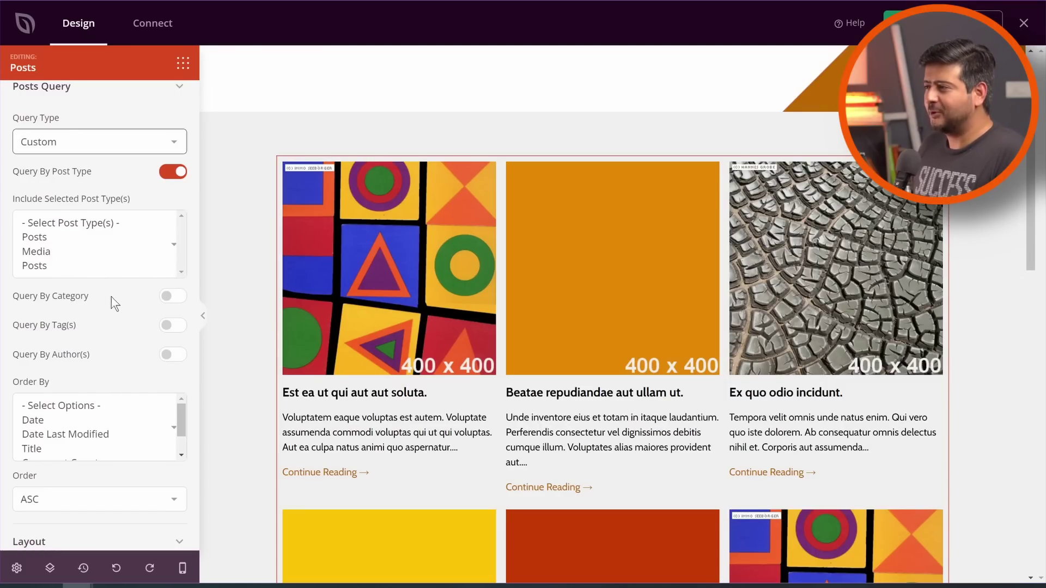
{"action": "left_click", "coordinate": [171, 298]}
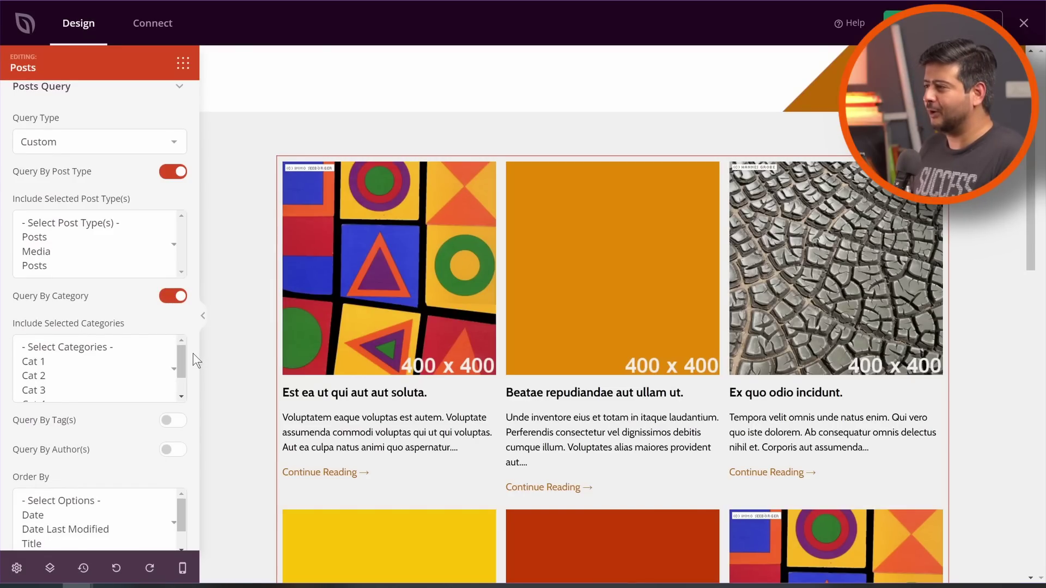
- Examine the custom query's category, tag, author and ordering options, toggling the category filter off and on again
{"action": "scroll", "coordinate": [192, 351], "scroll_direction": "down", "scroll_amount": 1}
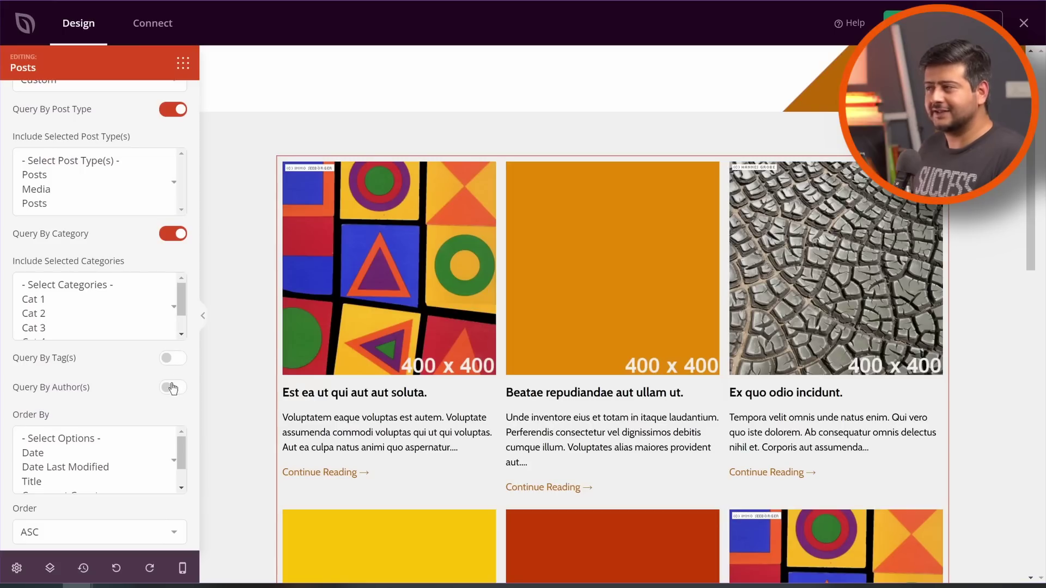
{"action": "left_click", "coordinate": [173, 234]}
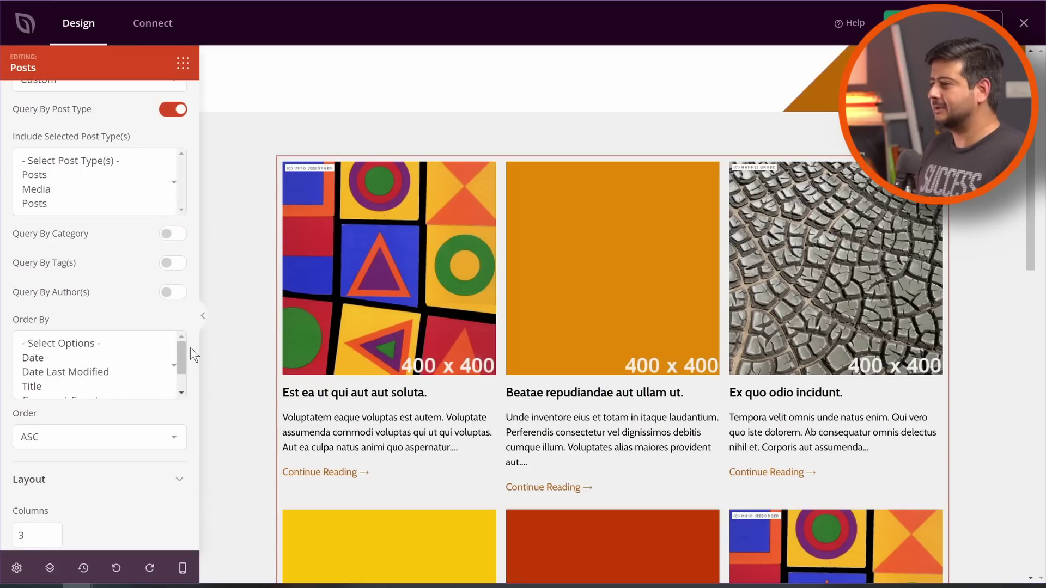
{"action": "left_click", "coordinate": [172, 235]}
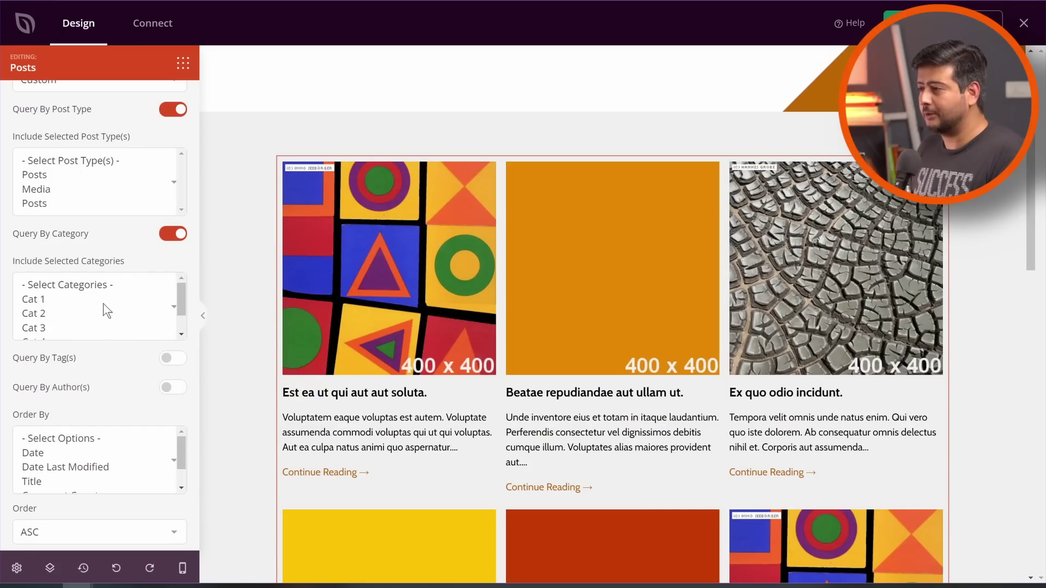
{"action": "scroll", "coordinate": [103, 303], "scroll_direction": "down", "scroll_amount": 1}
{"action": "scroll", "coordinate": [161, 443], "scroll_direction": "down", "scroll_amount": 1}
{"action": "scroll", "coordinate": [165, 441], "scroll_direction": "down", "scroll_amount": 1}
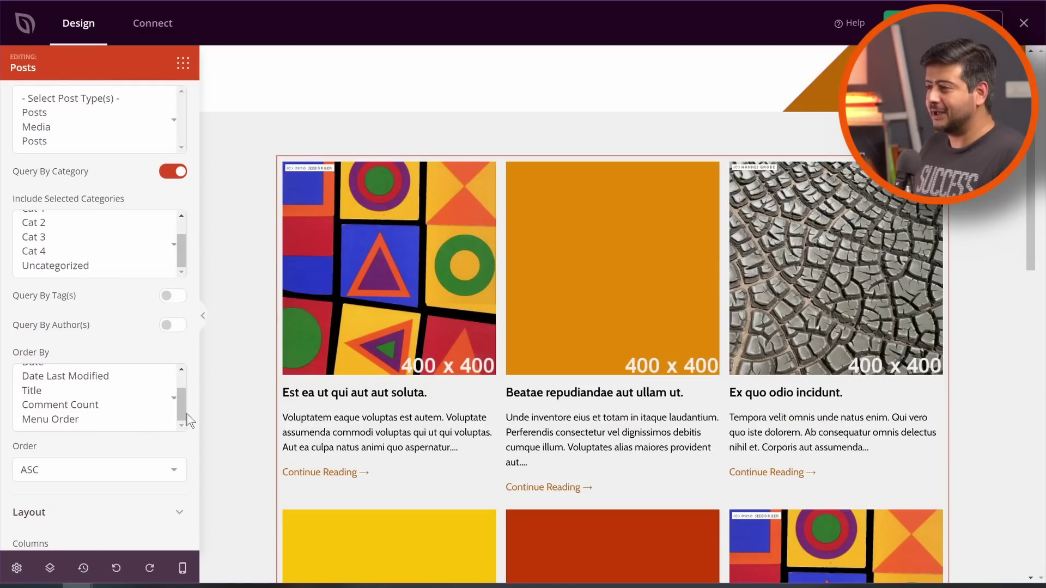
{"action": "scroll", "coordinate": [123, 391], "scroll_direction": "down", "scroll_amount": 6}
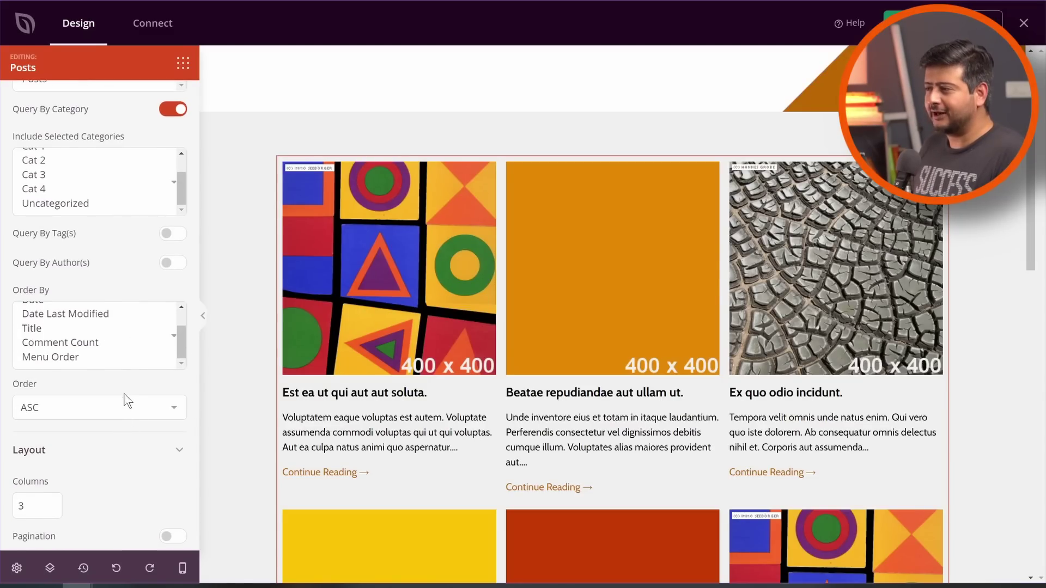
{"action": "scroll", "coordinate": [111, 430], "scroll_direction": "down", "scroll_amount": 1}
{"action": "scroll", "coordinate": [109, 427], "scroll_direction": "up", "scroll_amount": 10}
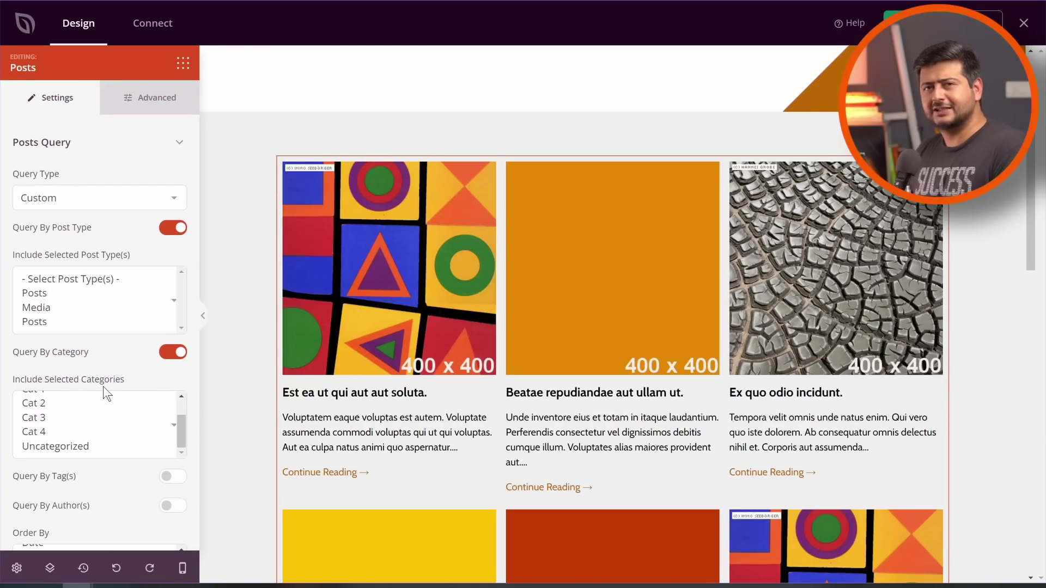
- Try the Manual query type on the Posts block and examine its query parameters and the resulting post grid
{"action": "left_click", "coordinate": [109, 203]}
{"action": "left_click", "coordinate": [62, 246]}
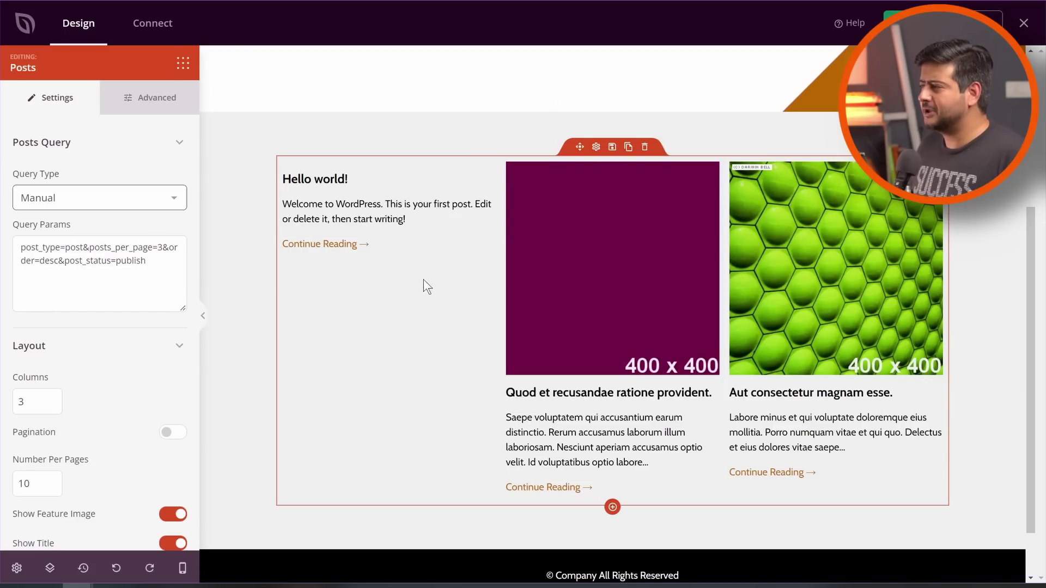
{"action": "scroll", "coordinate": [458, 322], "scroll_direction": "down", "scroll_amount": 2}
{"action": "scroll", "coordinate": [475, 343], "scroll_direction": "up", "scroll_amount": 5}
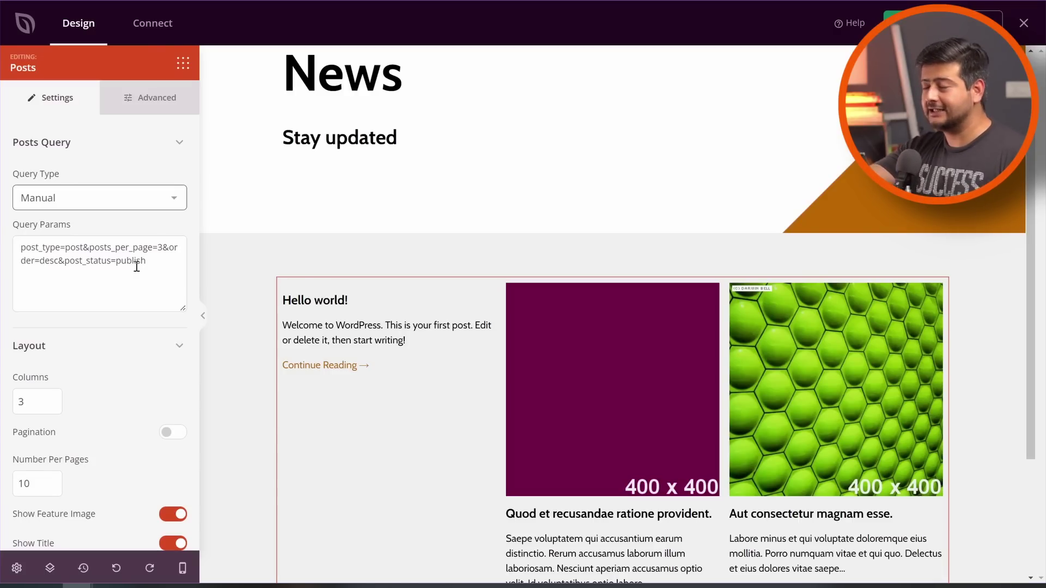
- Set the Posts block's query type back to Custom and return to the Theme Builder's template list
{"action": "left_click", "coordinate": [158, 198]}
{"action": "left_click", "coordinate": [94, 229]}
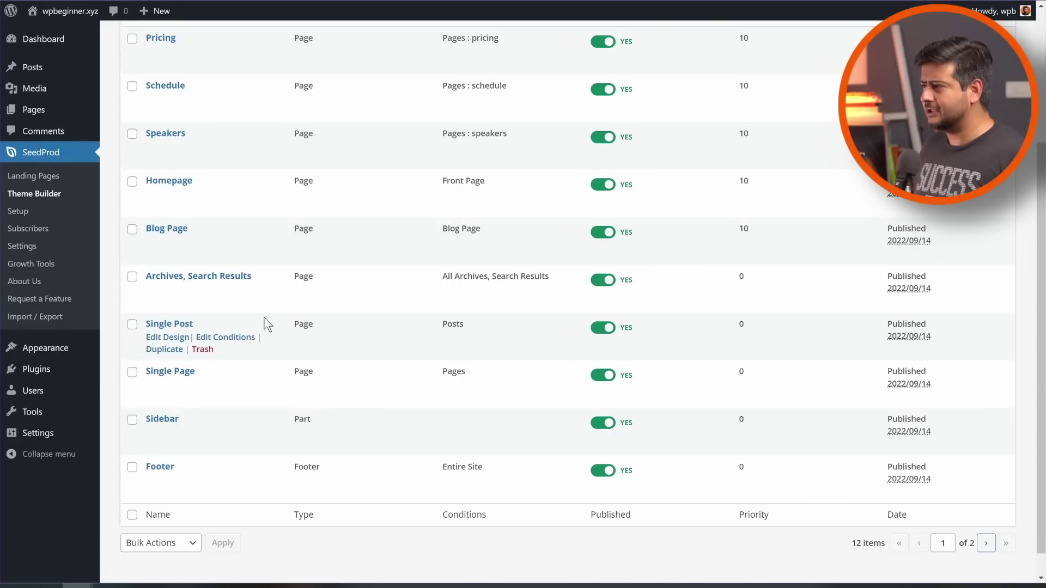
{"action": "scroll", "coordinate": [246, 429], "scroll_direction": "up", "scroll_amount": 3}
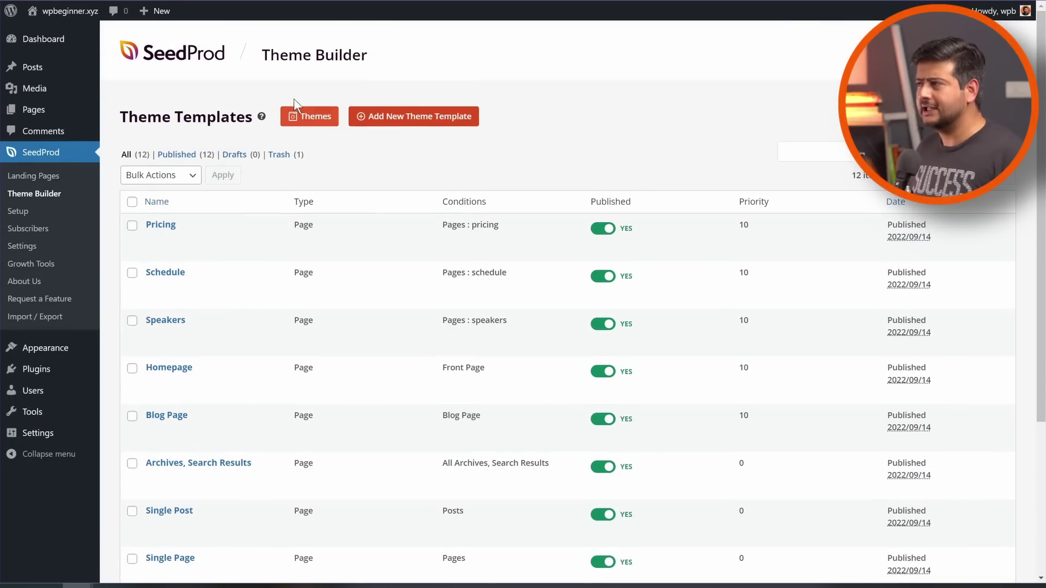